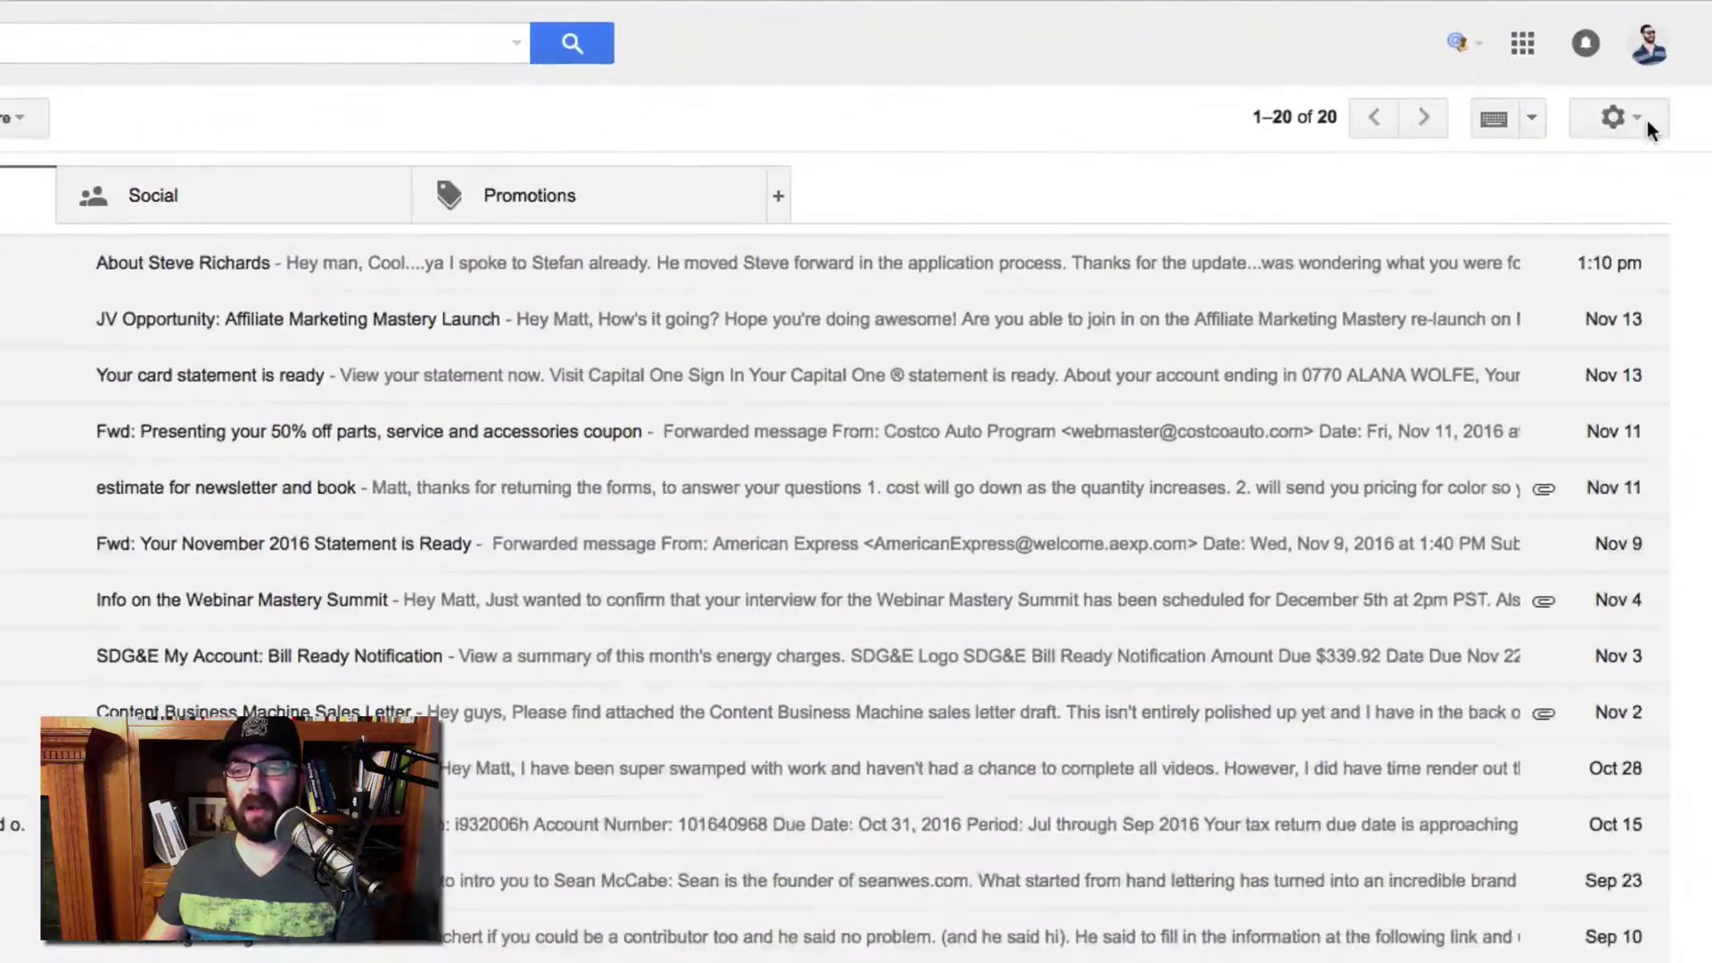
# Go to the Labs tab in Gmail Settings and confirm the Canned Responses lab is enabled.
pyautogui.click(1637, 119)
pyautogui.click(1533, 401)
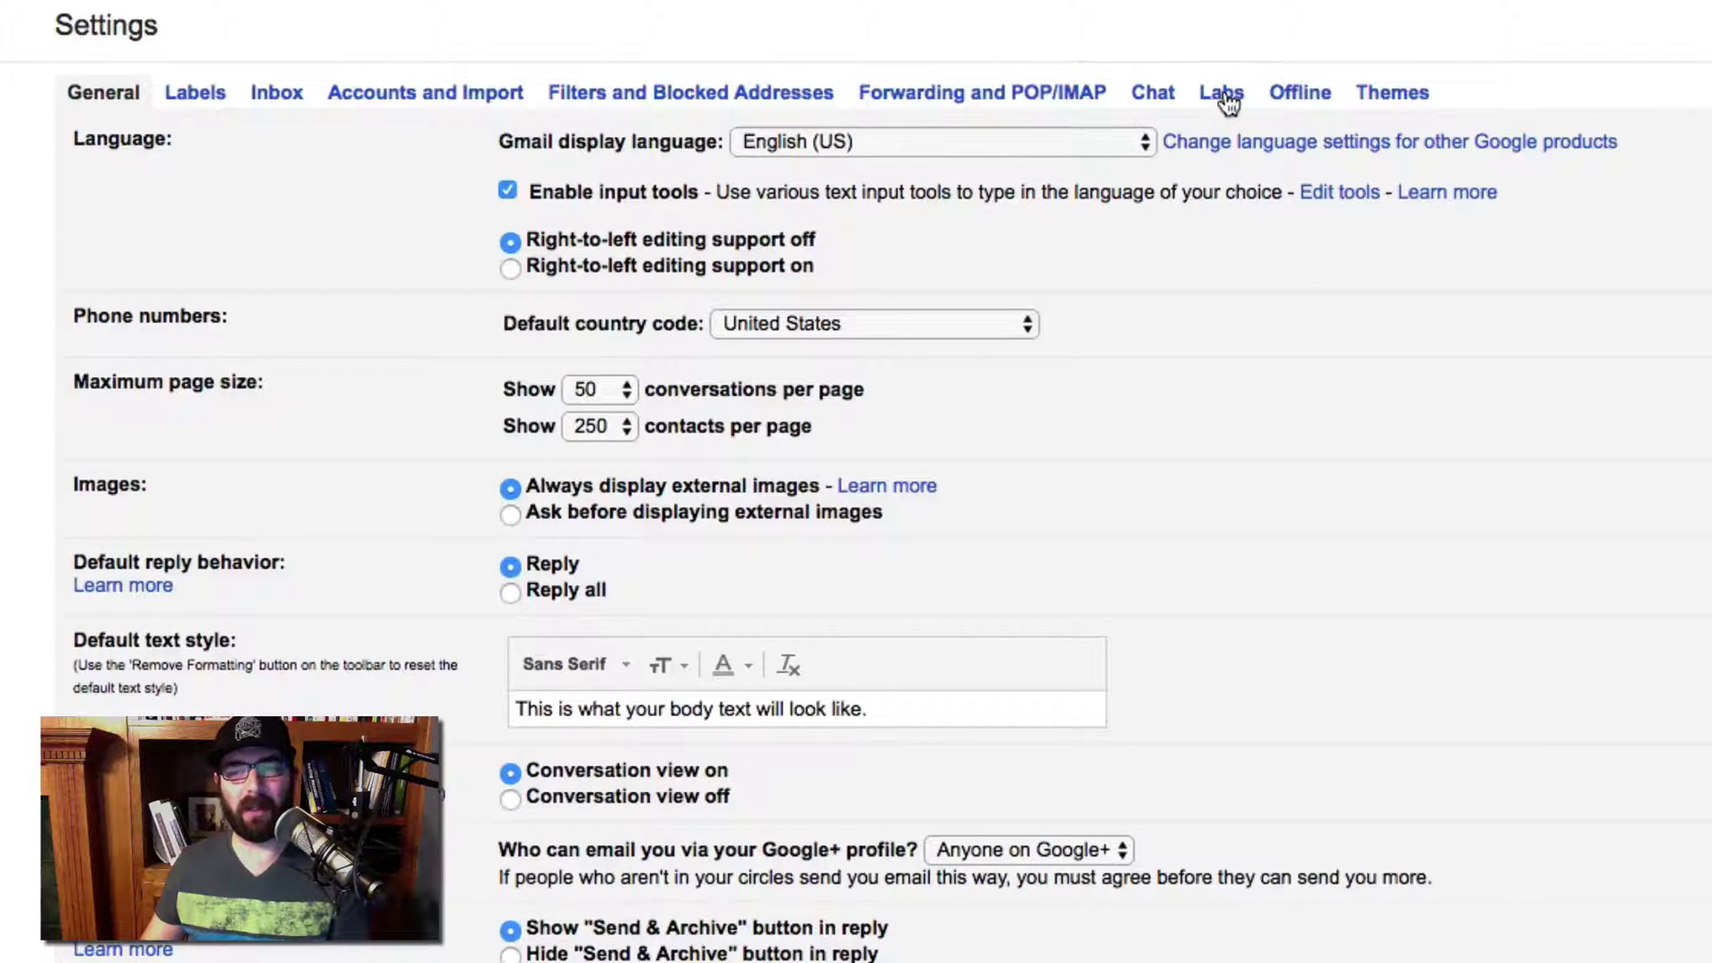
pyautogui.click(1222, 95)
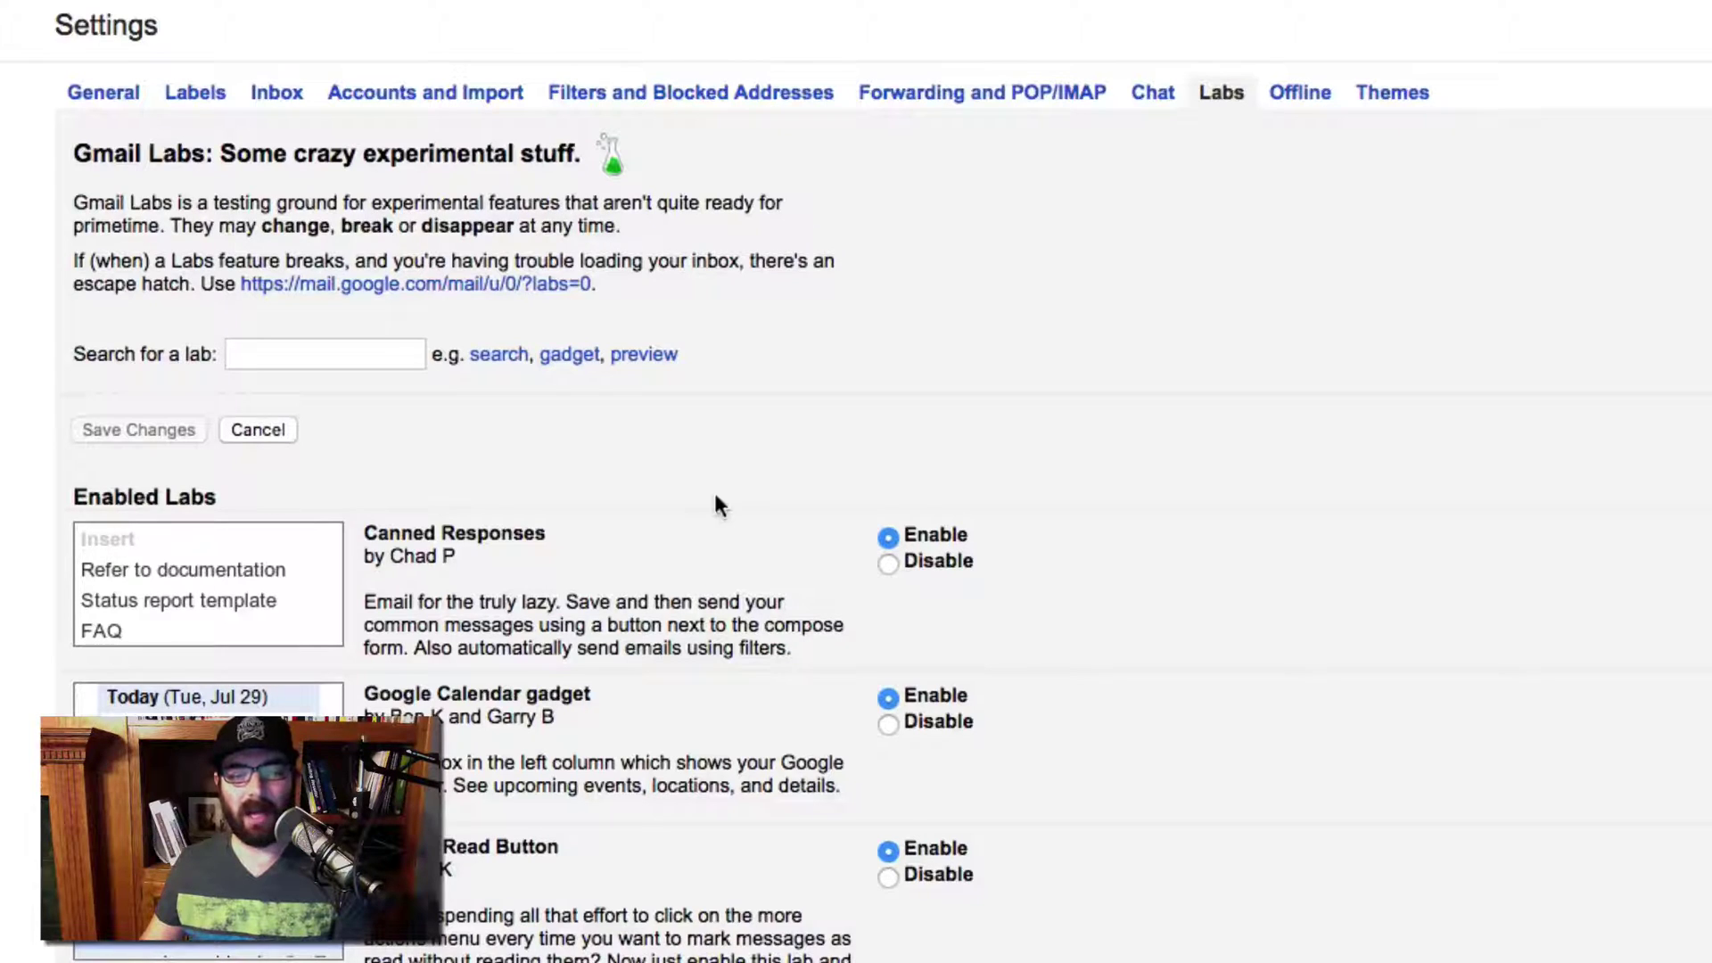
pyautogui.moveTo(364, 527); pyautogui.dragTo(581, 528)
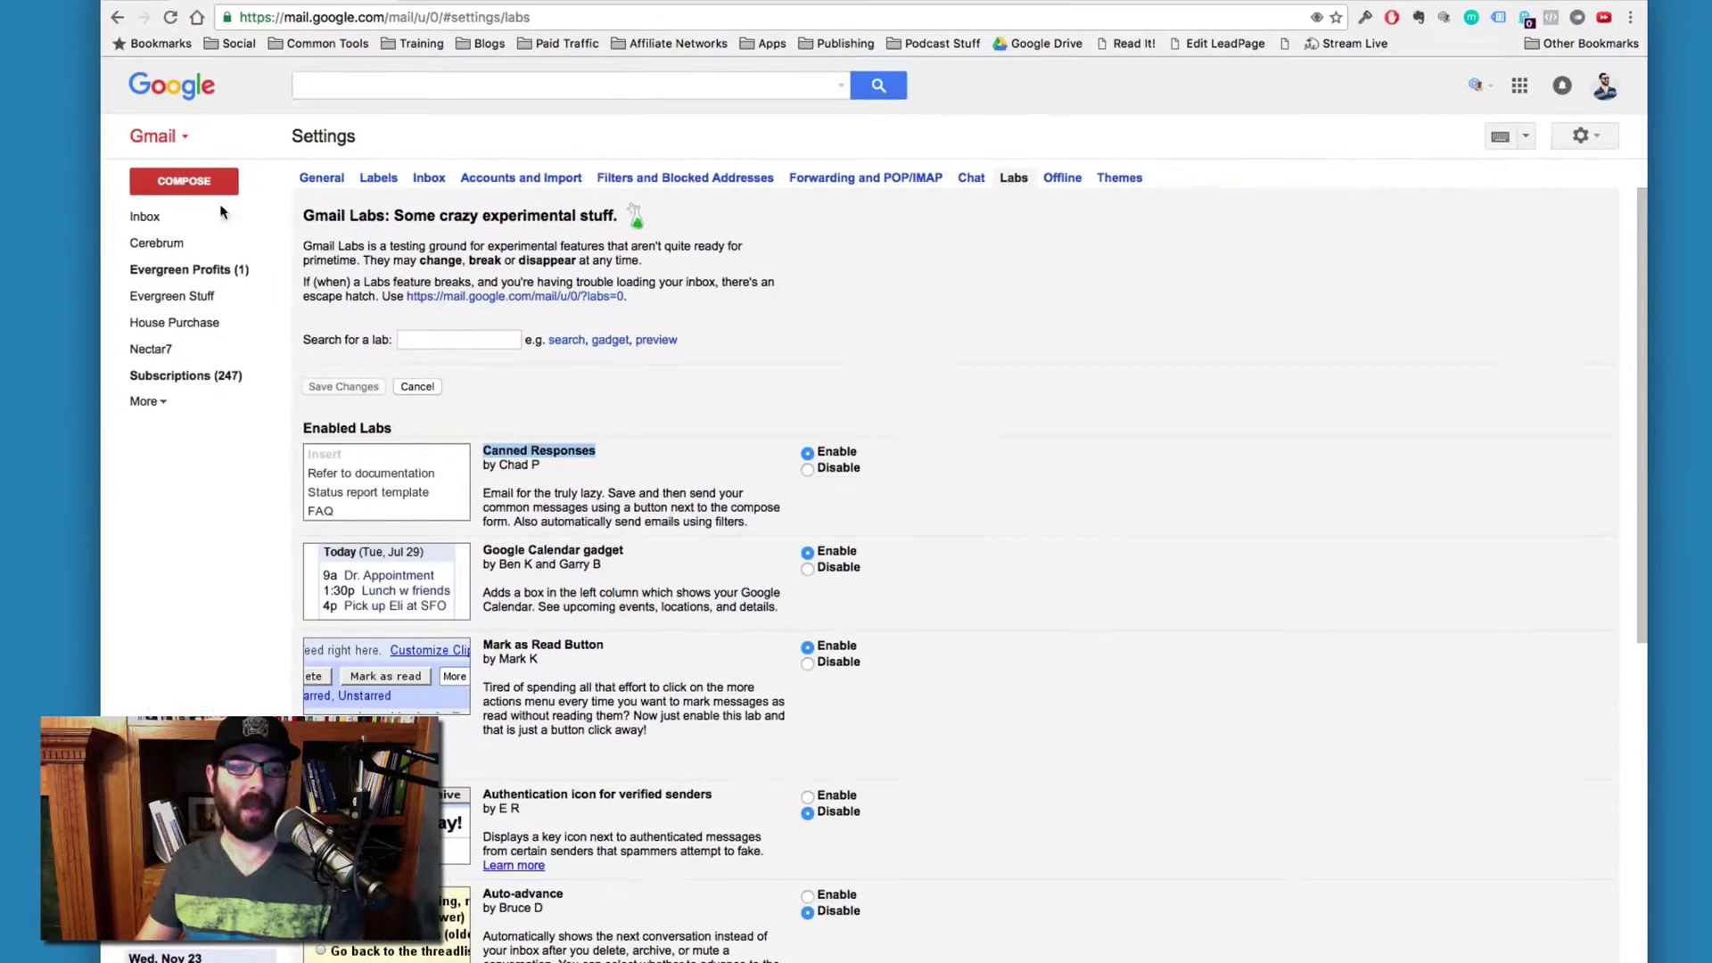
# Start a new message from the inbox and delete its default signature.
pyautogui.click(191, 221)
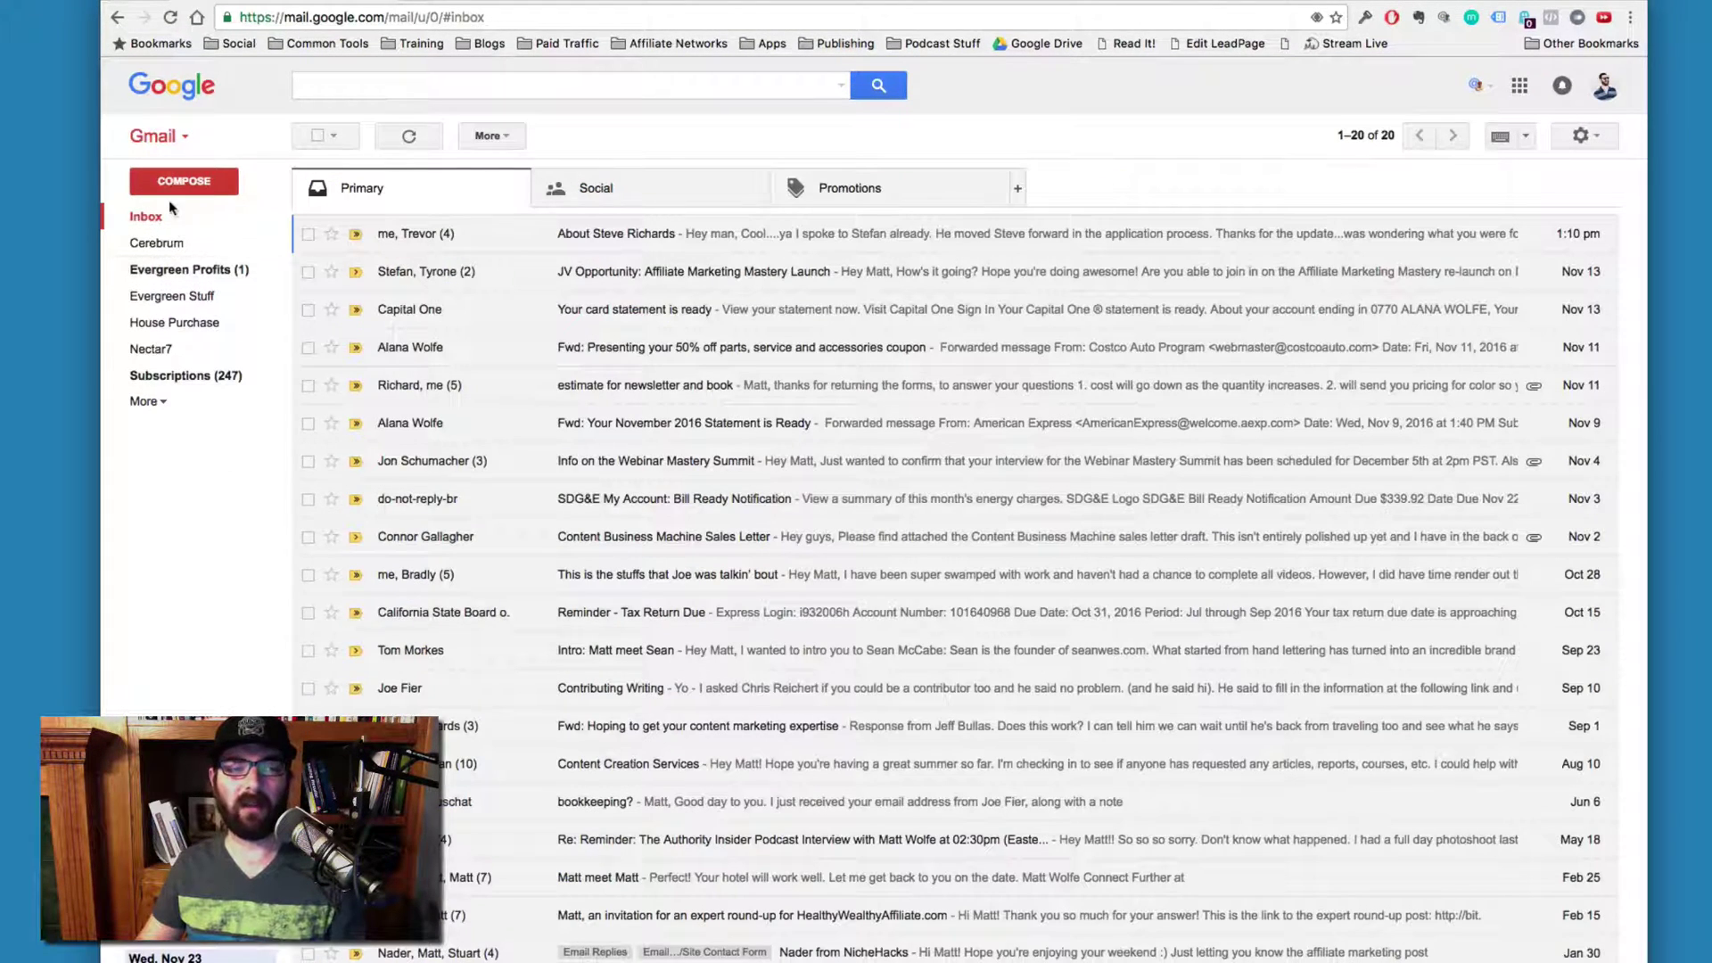
pyautogui.click(182, 183)
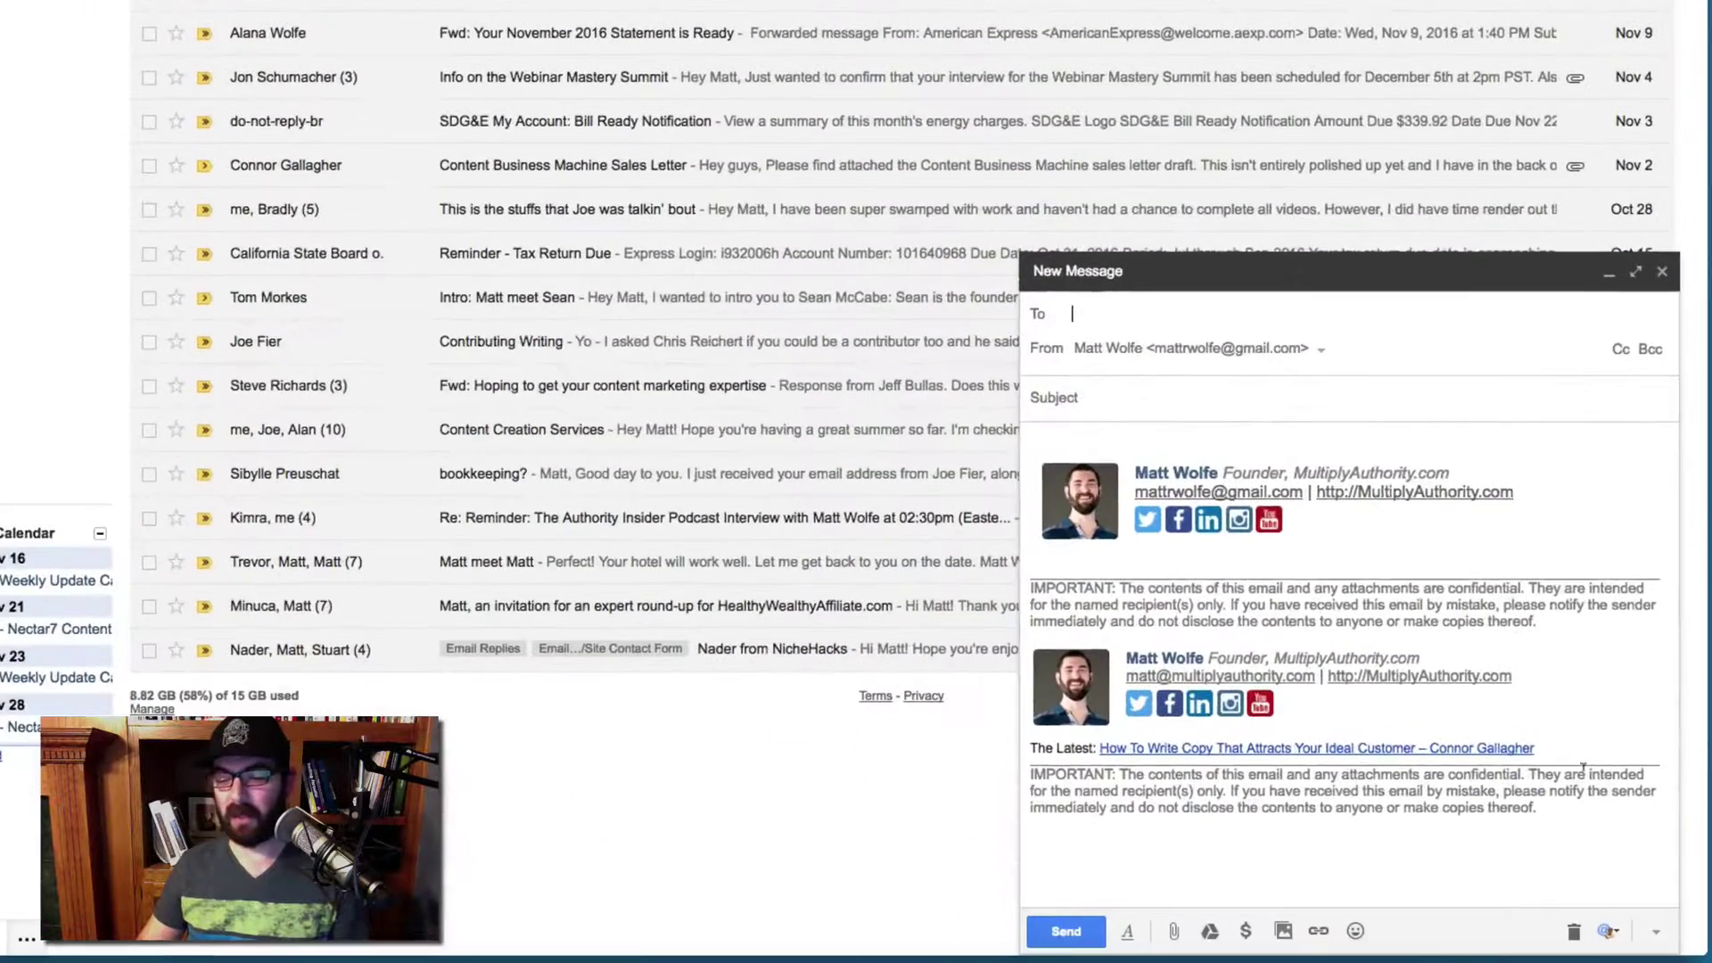
pyautogui.moveTo(1597, 811); pyautogui.dragTo(900, 407)
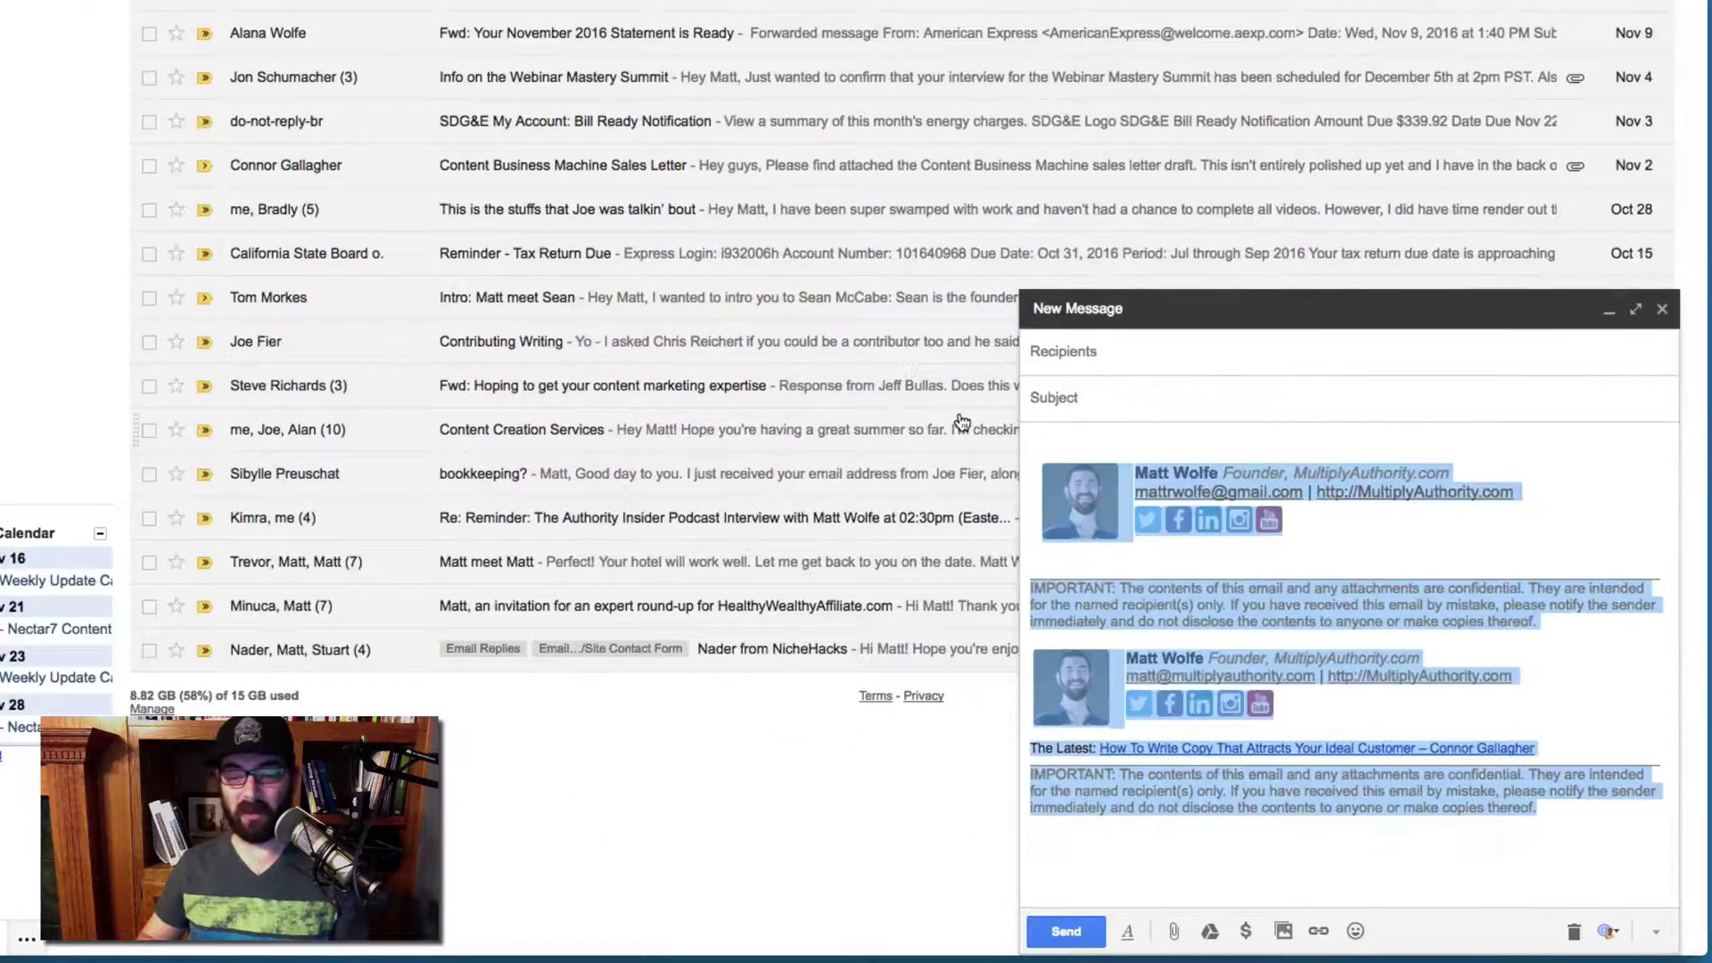
pyautogui.press('BackSpace')
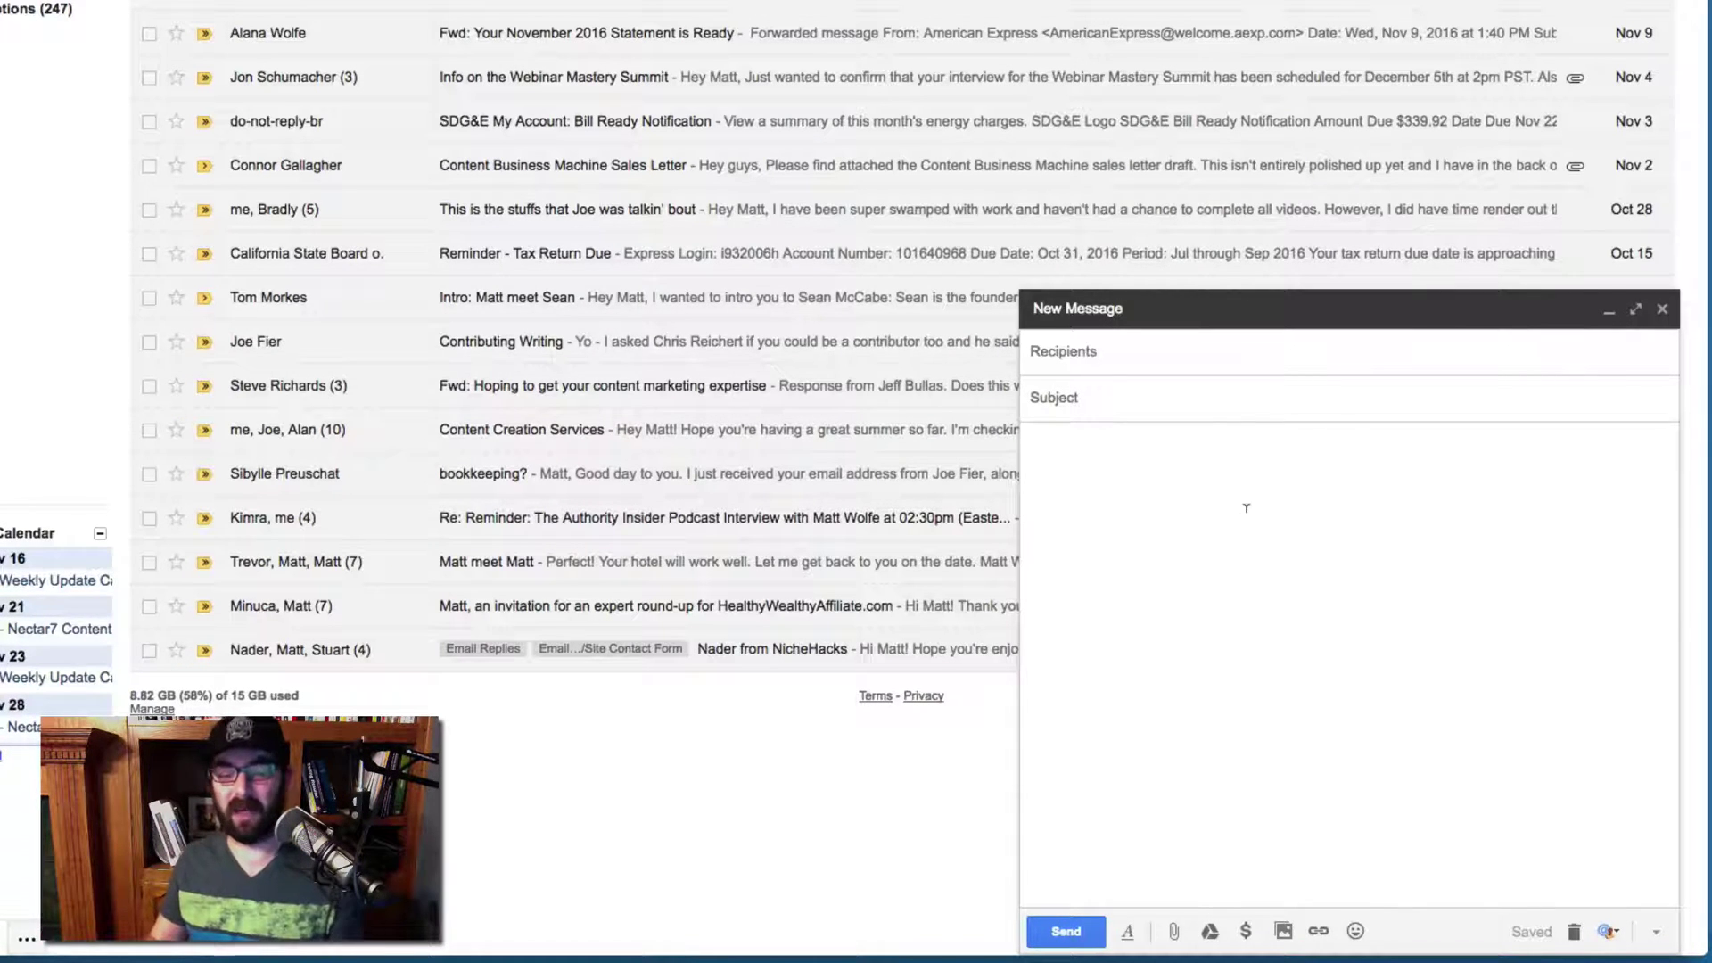
# Enter the subject 'Thank you for your email - Please read this'.
pyautogui.click(1230, 401)
pyautogui.write('Thanks')
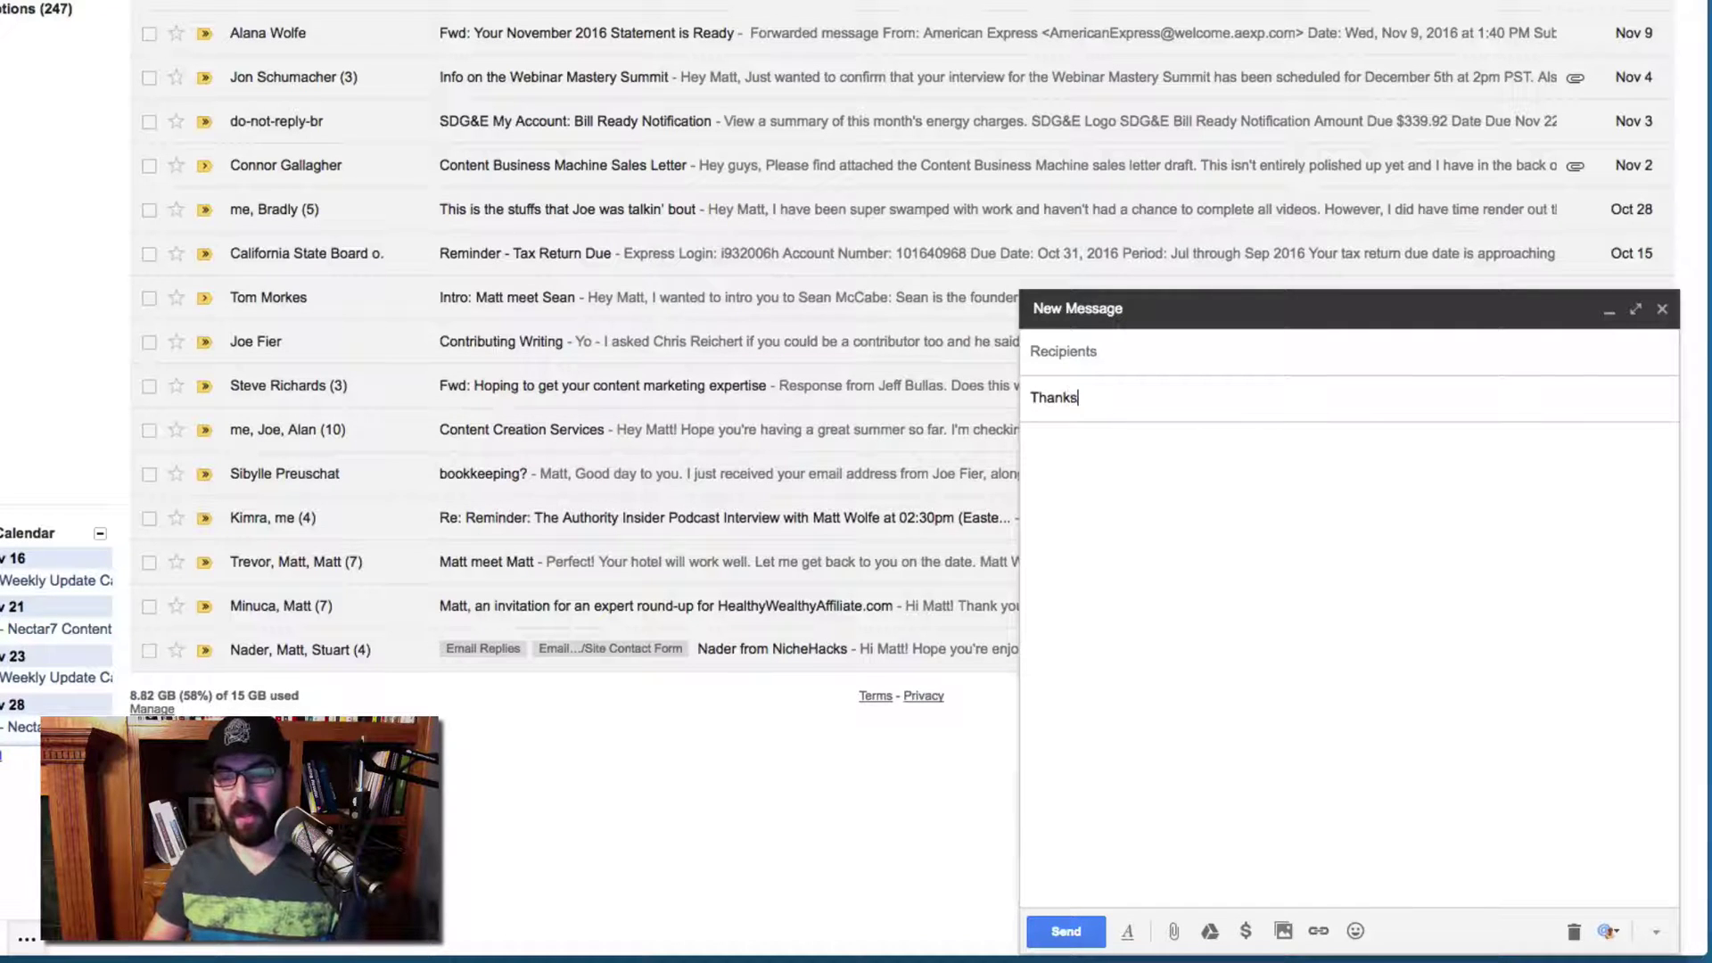
pyautogui.press('BackSpace')
pyautogui.write('you for you')
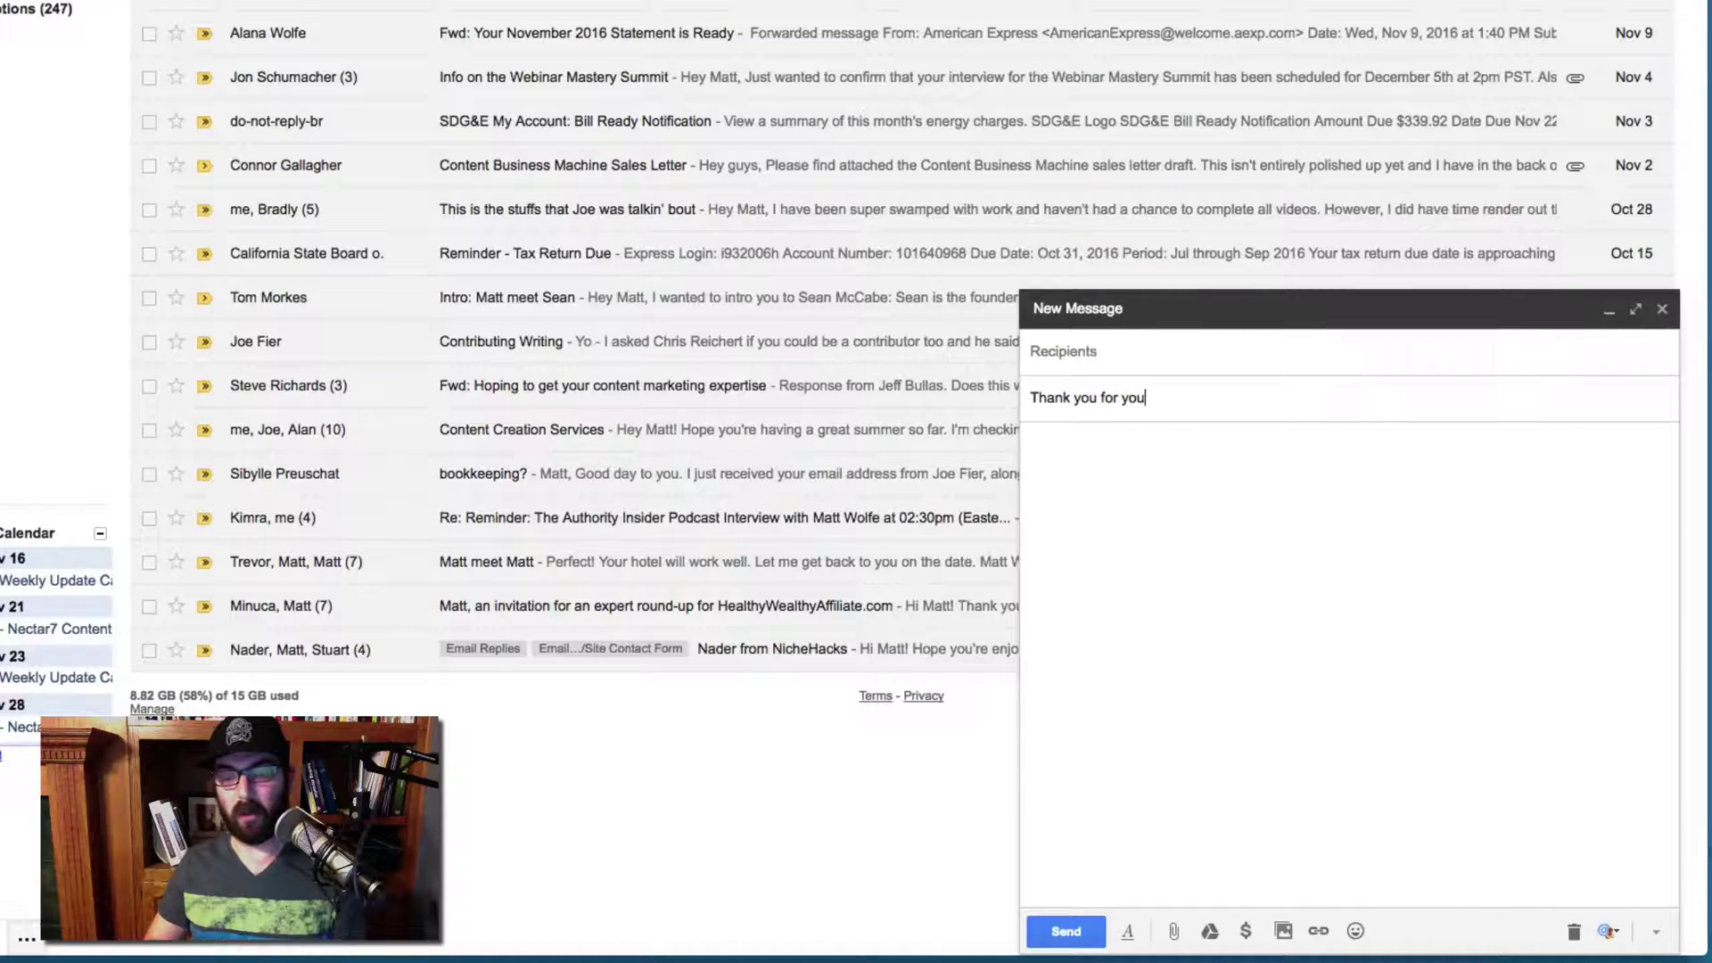
pyautogui.write('r email')
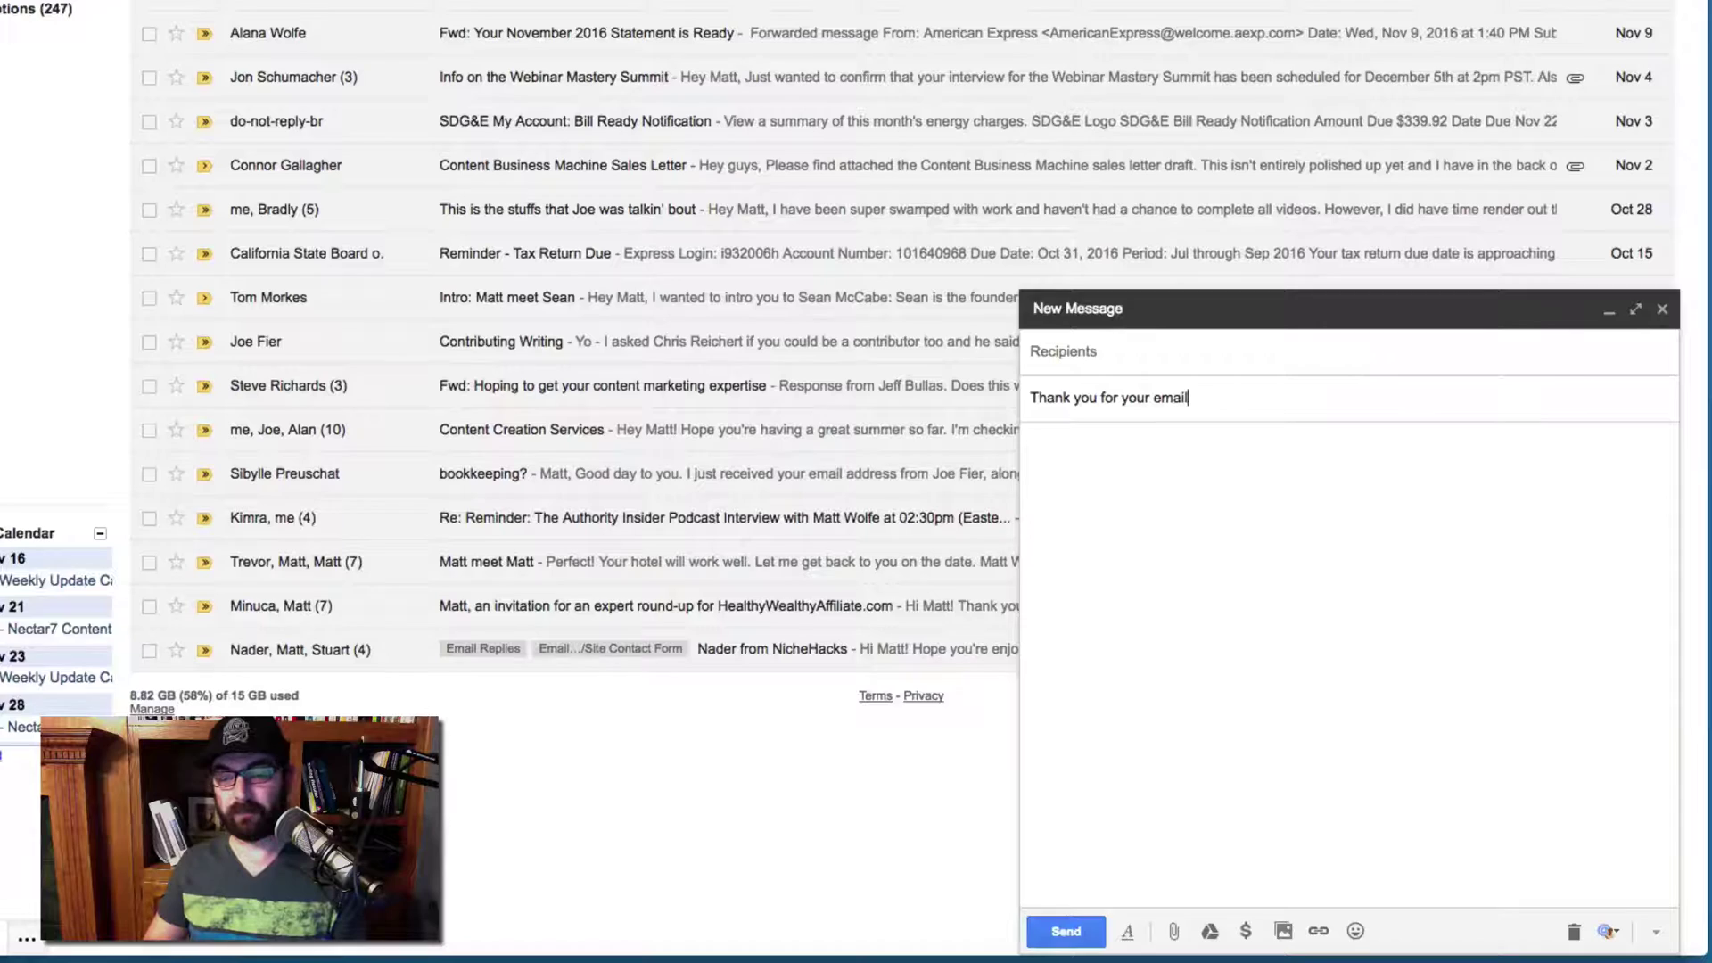
pyautogui.write(' - Ple')
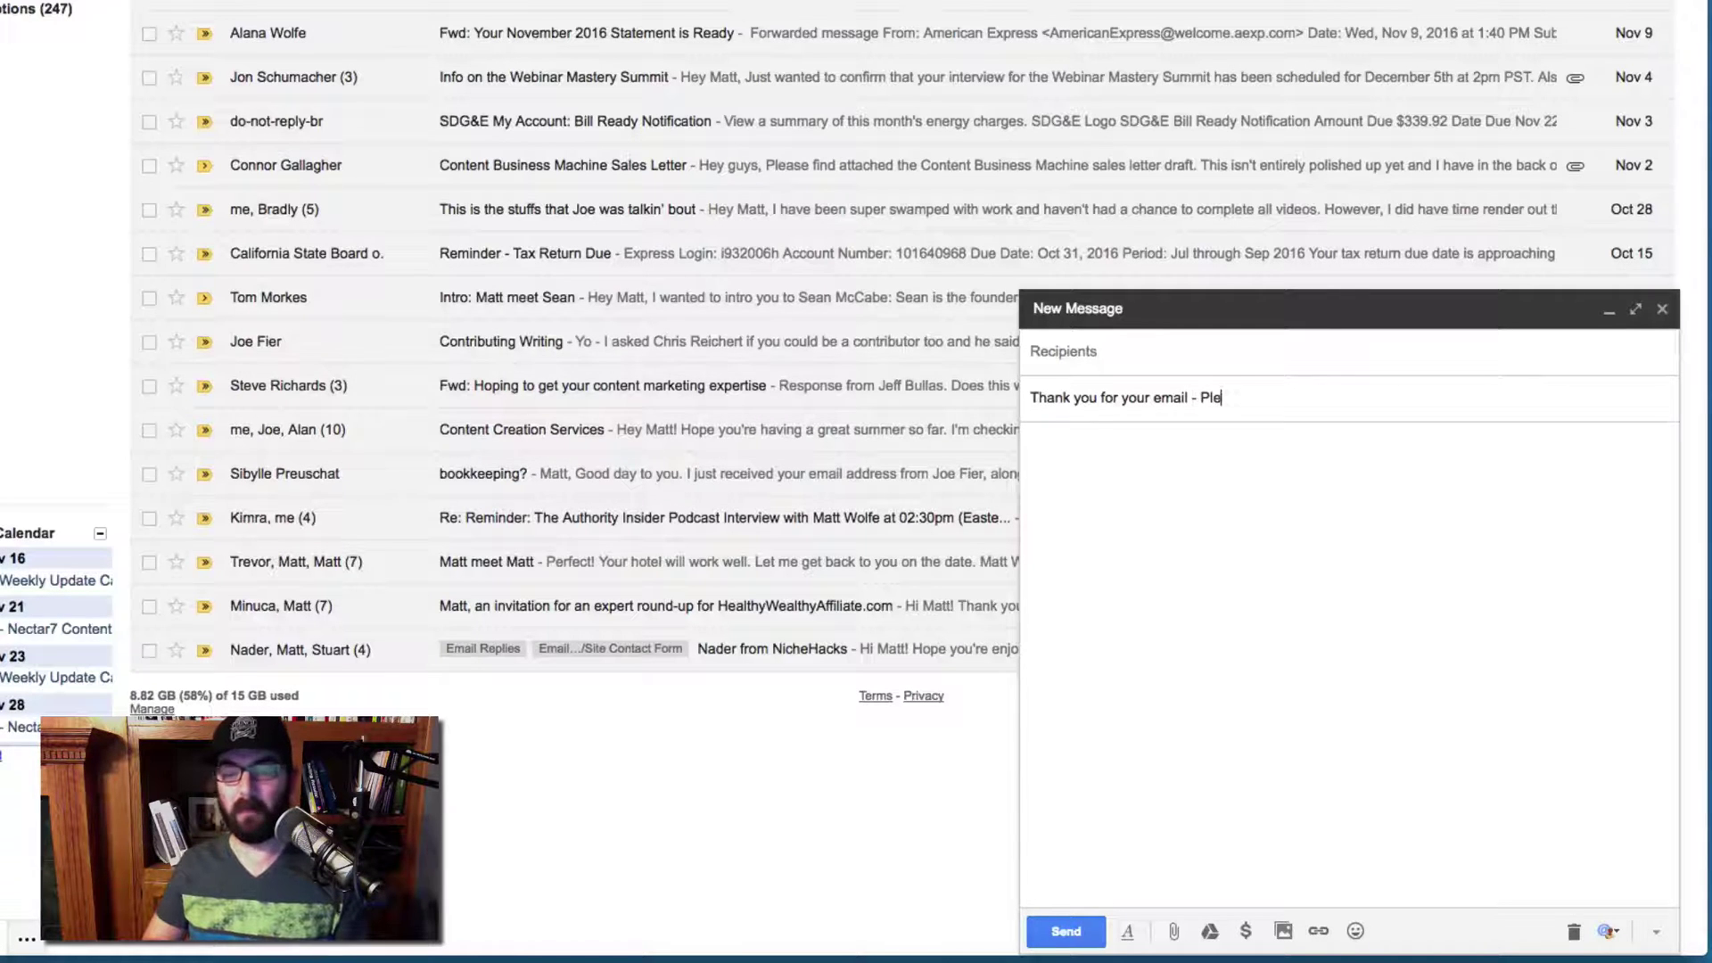
pyautogui.write('ase read this')
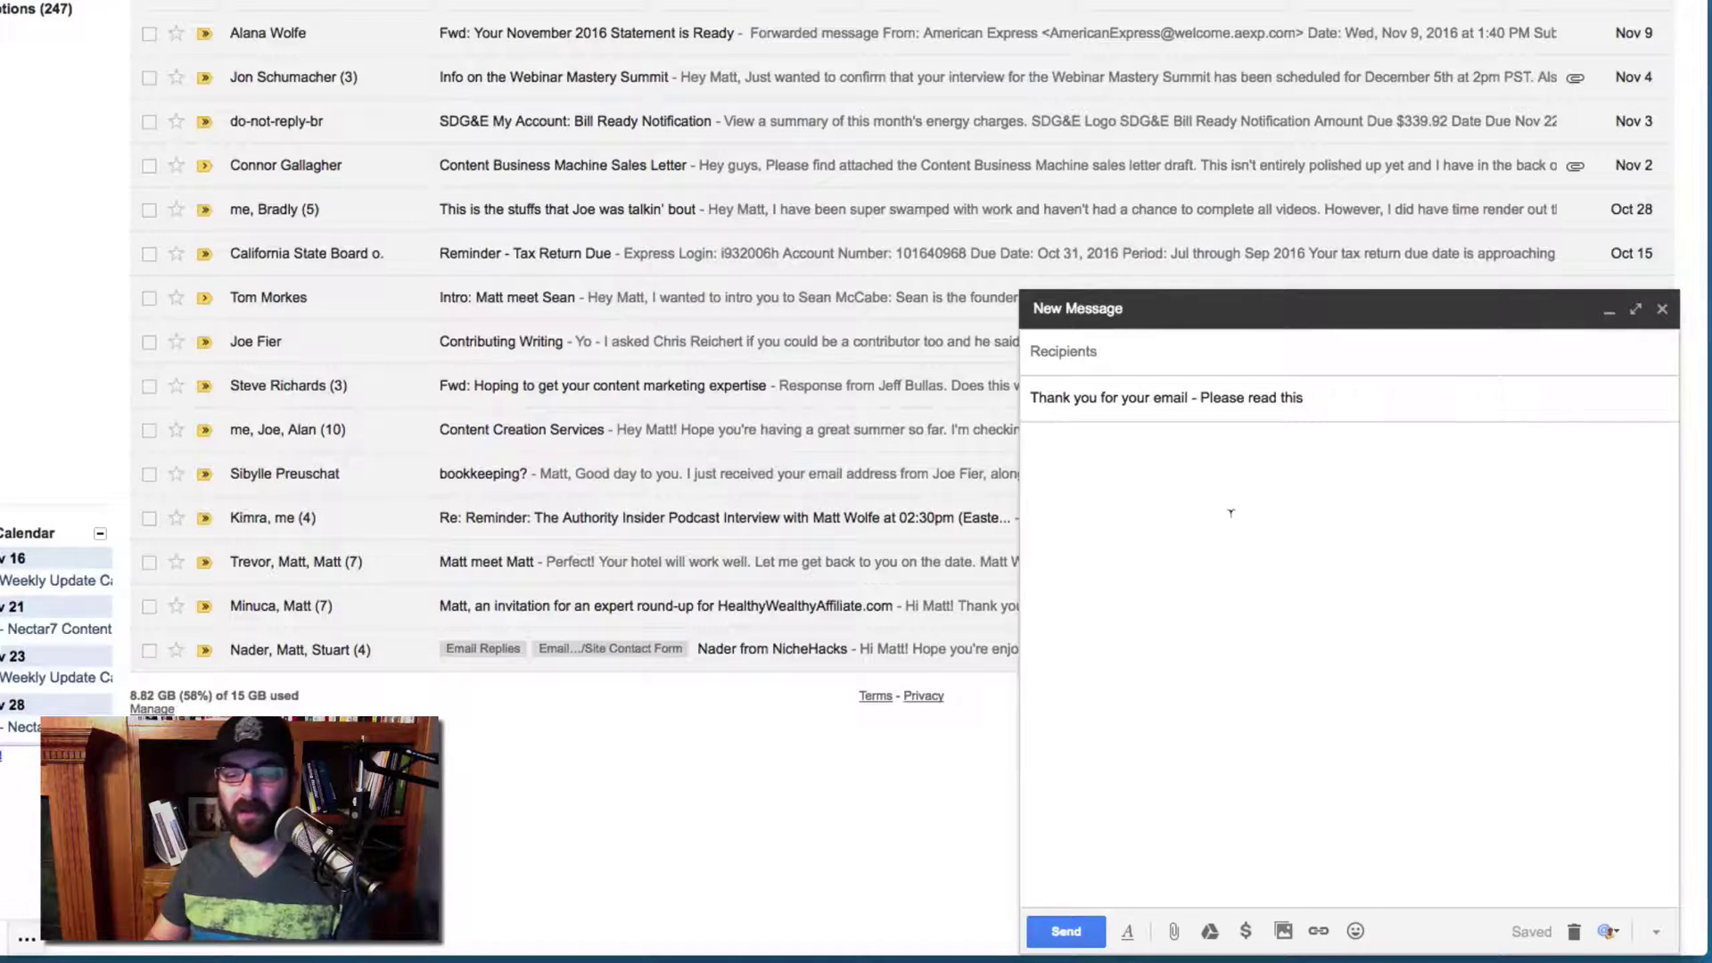
pyautogui.click(1384, 553)
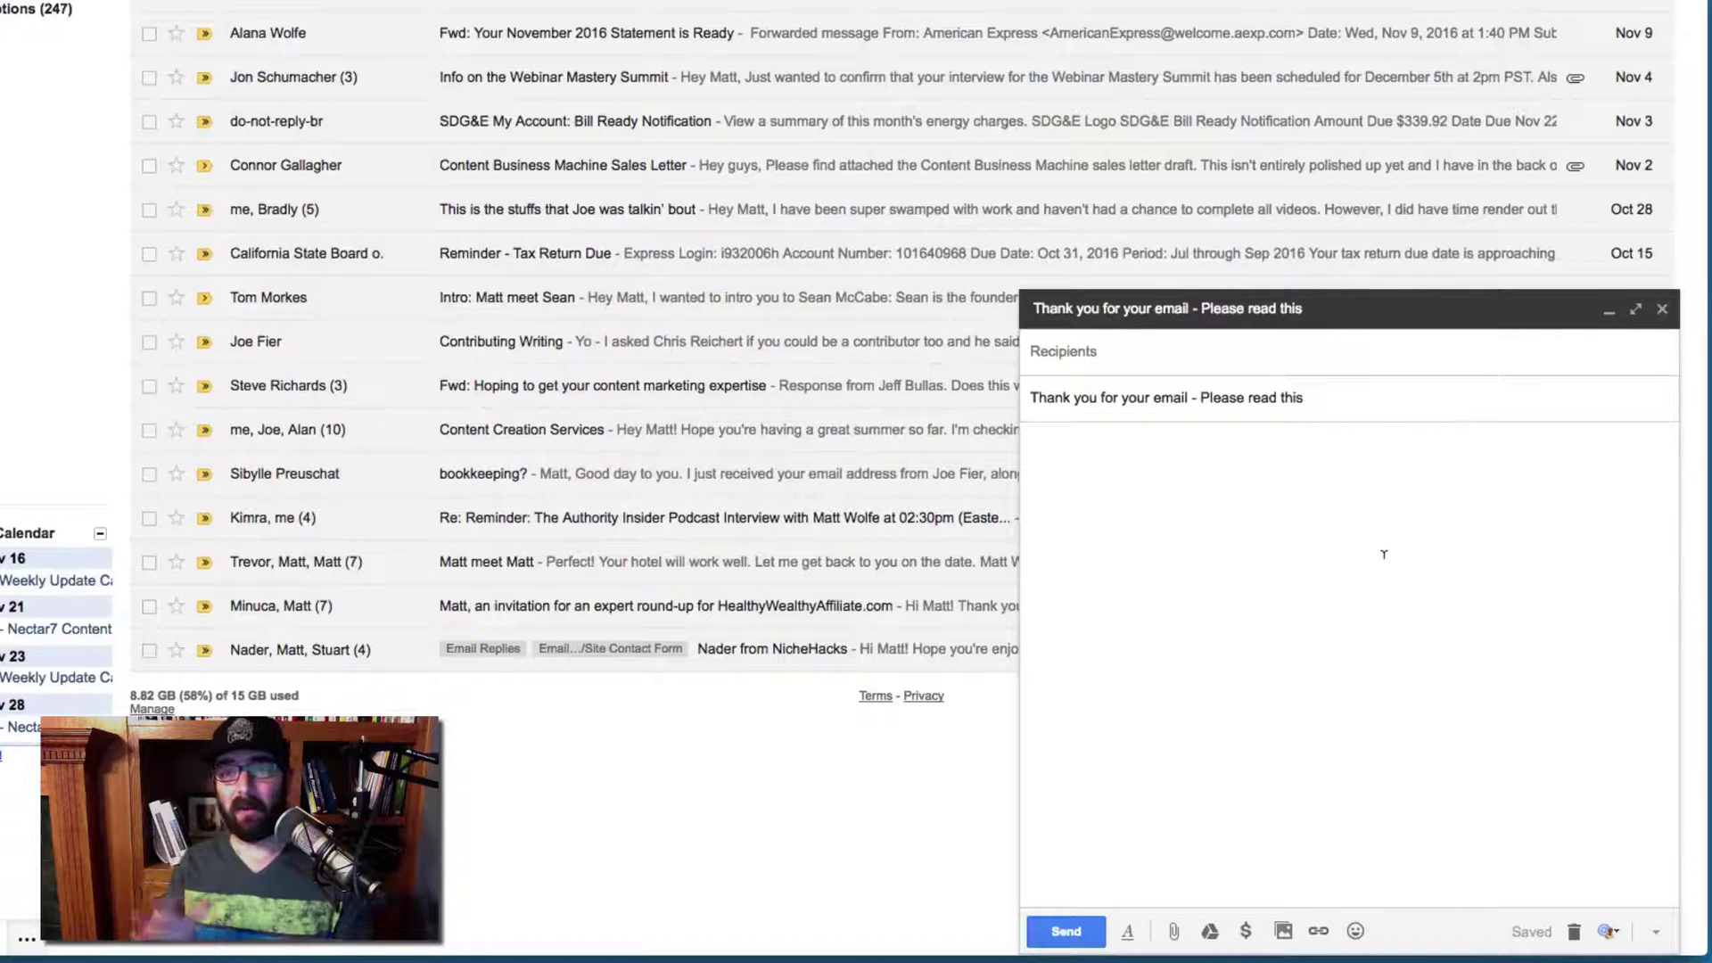
pyautogui.write('This is an automated reply. Thank you so much for filling out the form on my website')
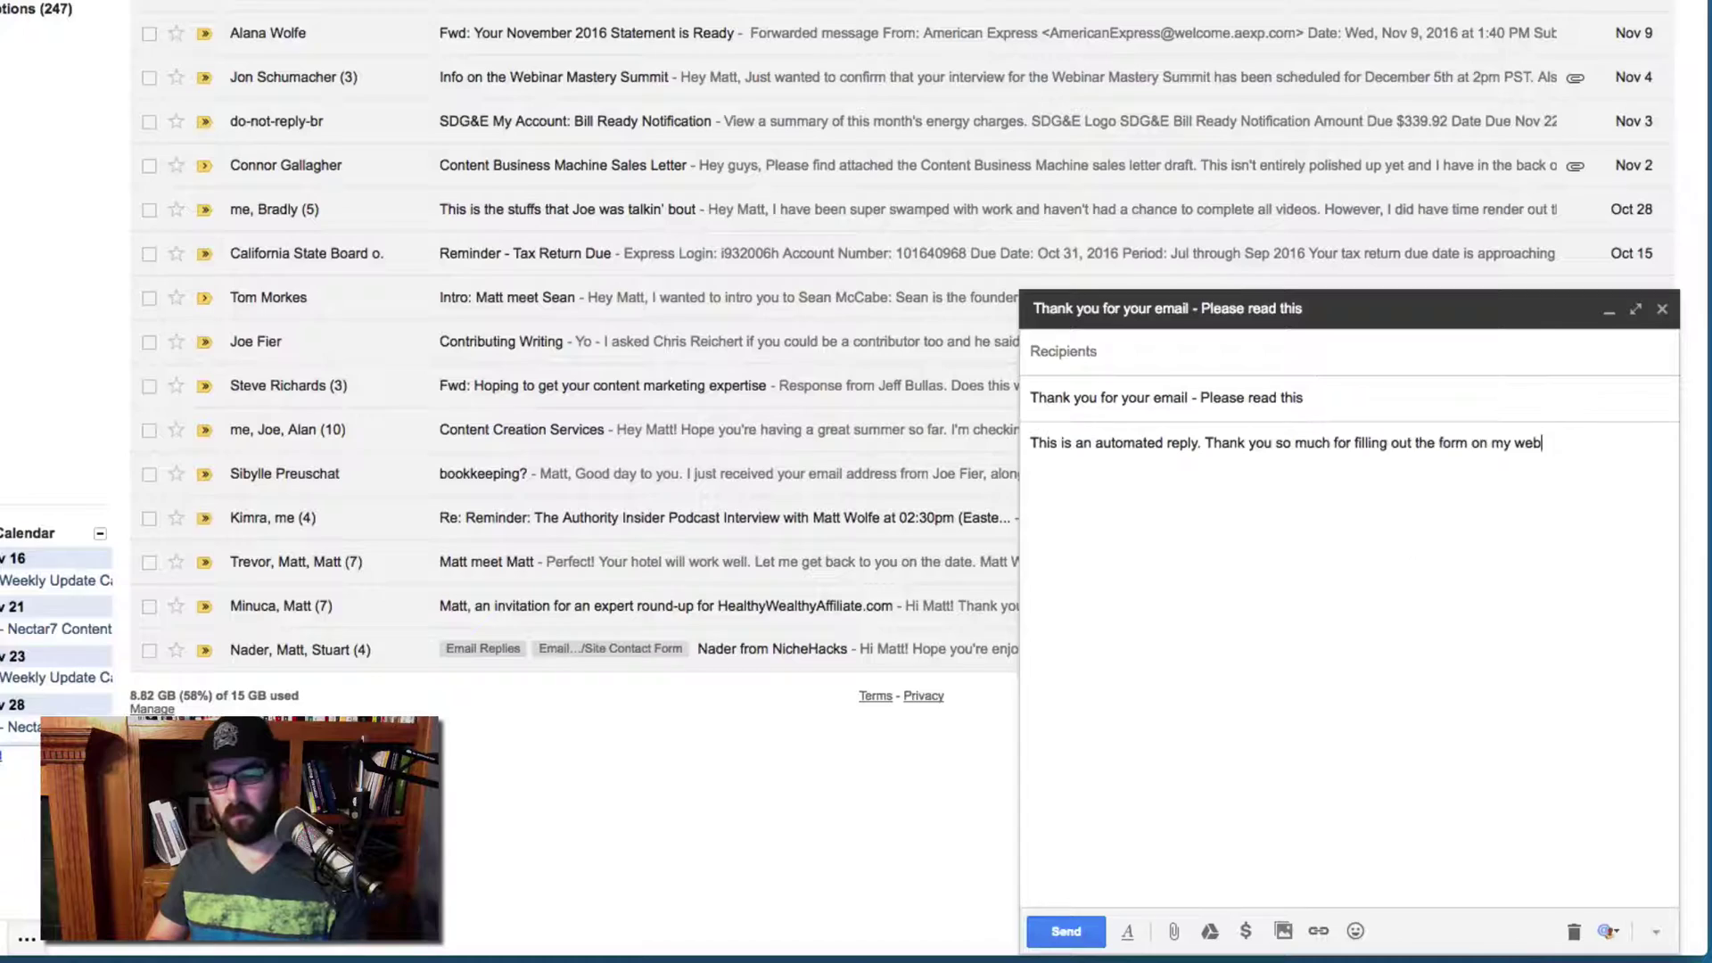
pyautogui.hotkey('ctrl', 'shift', 'Left')
pyautogui.hotkey('ctrl', 'shift', 'Left')
pyautogui.hotkey('ctrl', 'shift', 'Left')
pyautogui.hotkey('ctrl', 'shift', 'Left')
pyautogui.hotkey('ctrl', 'shift', 'Left')
pyautogui.hotkey('ctrl', 'shift', 'Left')
pyautogui.hotkey('ctrl', 'shift', 'Left')
pyautogui.hotkey('ctrl', 'shift', 'Left')
pyautogui.write("for replying to my last email about the bonuses...  Below you'll find the link to directly access your bonuses.  http://mylink.com  Thank you, Matt Wolfe")
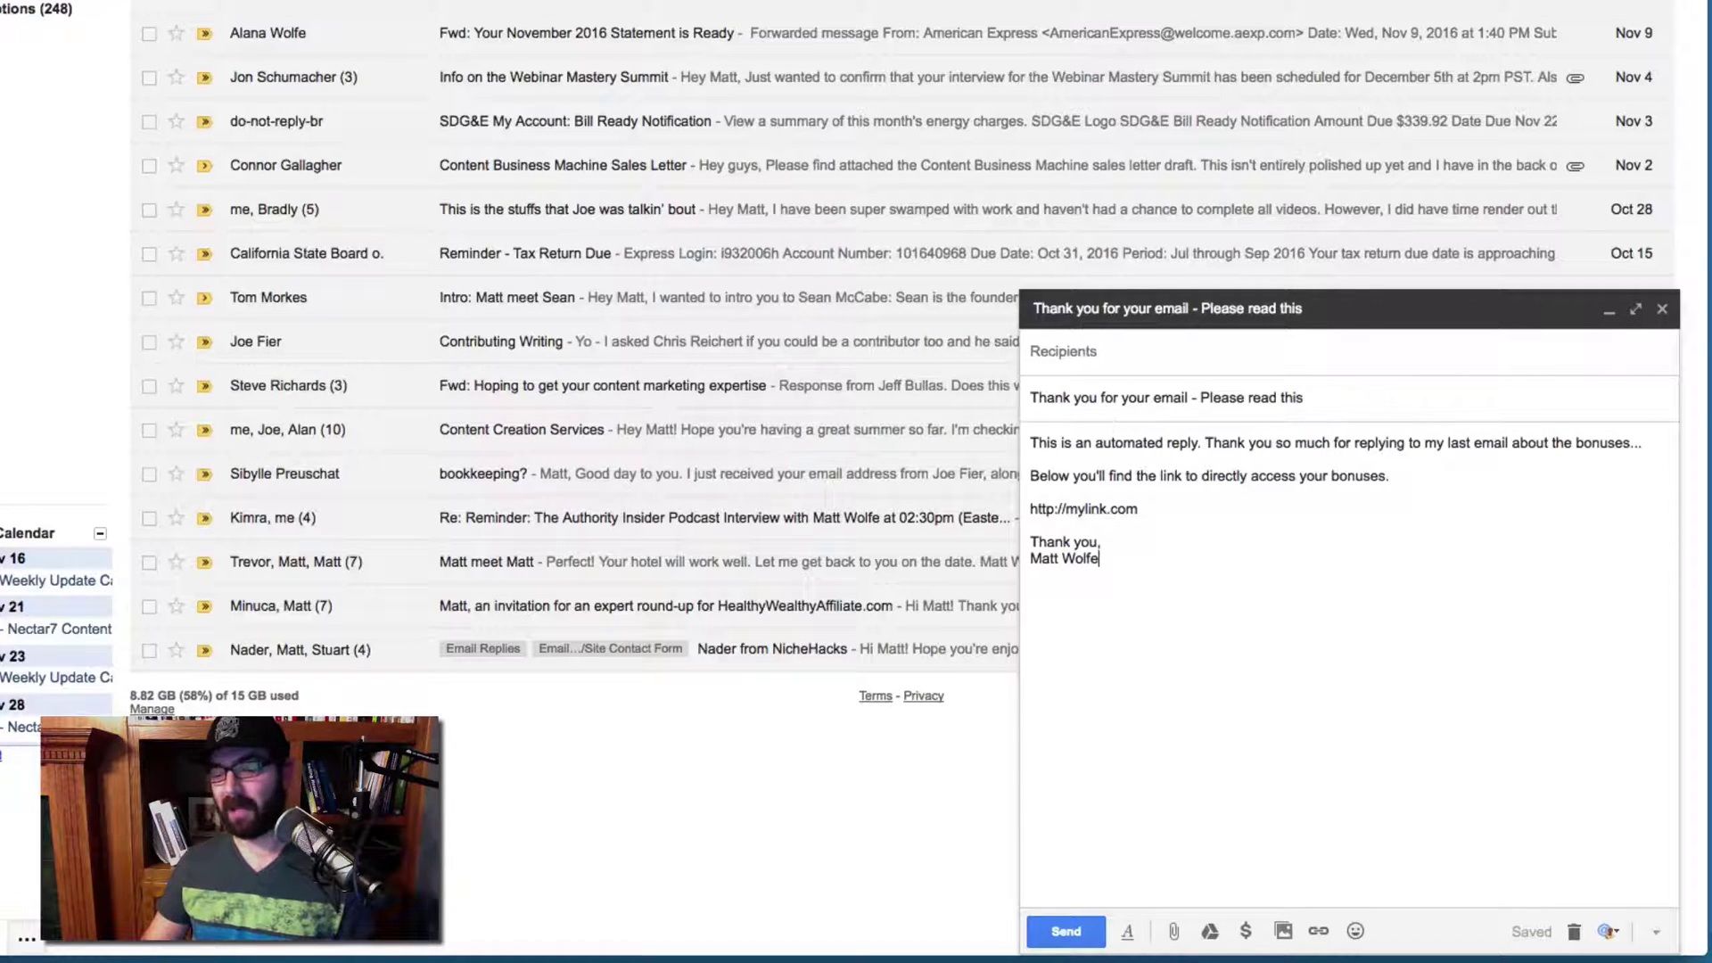
# Save the draft as canned response 'Thank you for your email - Please read this' and discard the draft.
pyautogui.click(1655, 931)
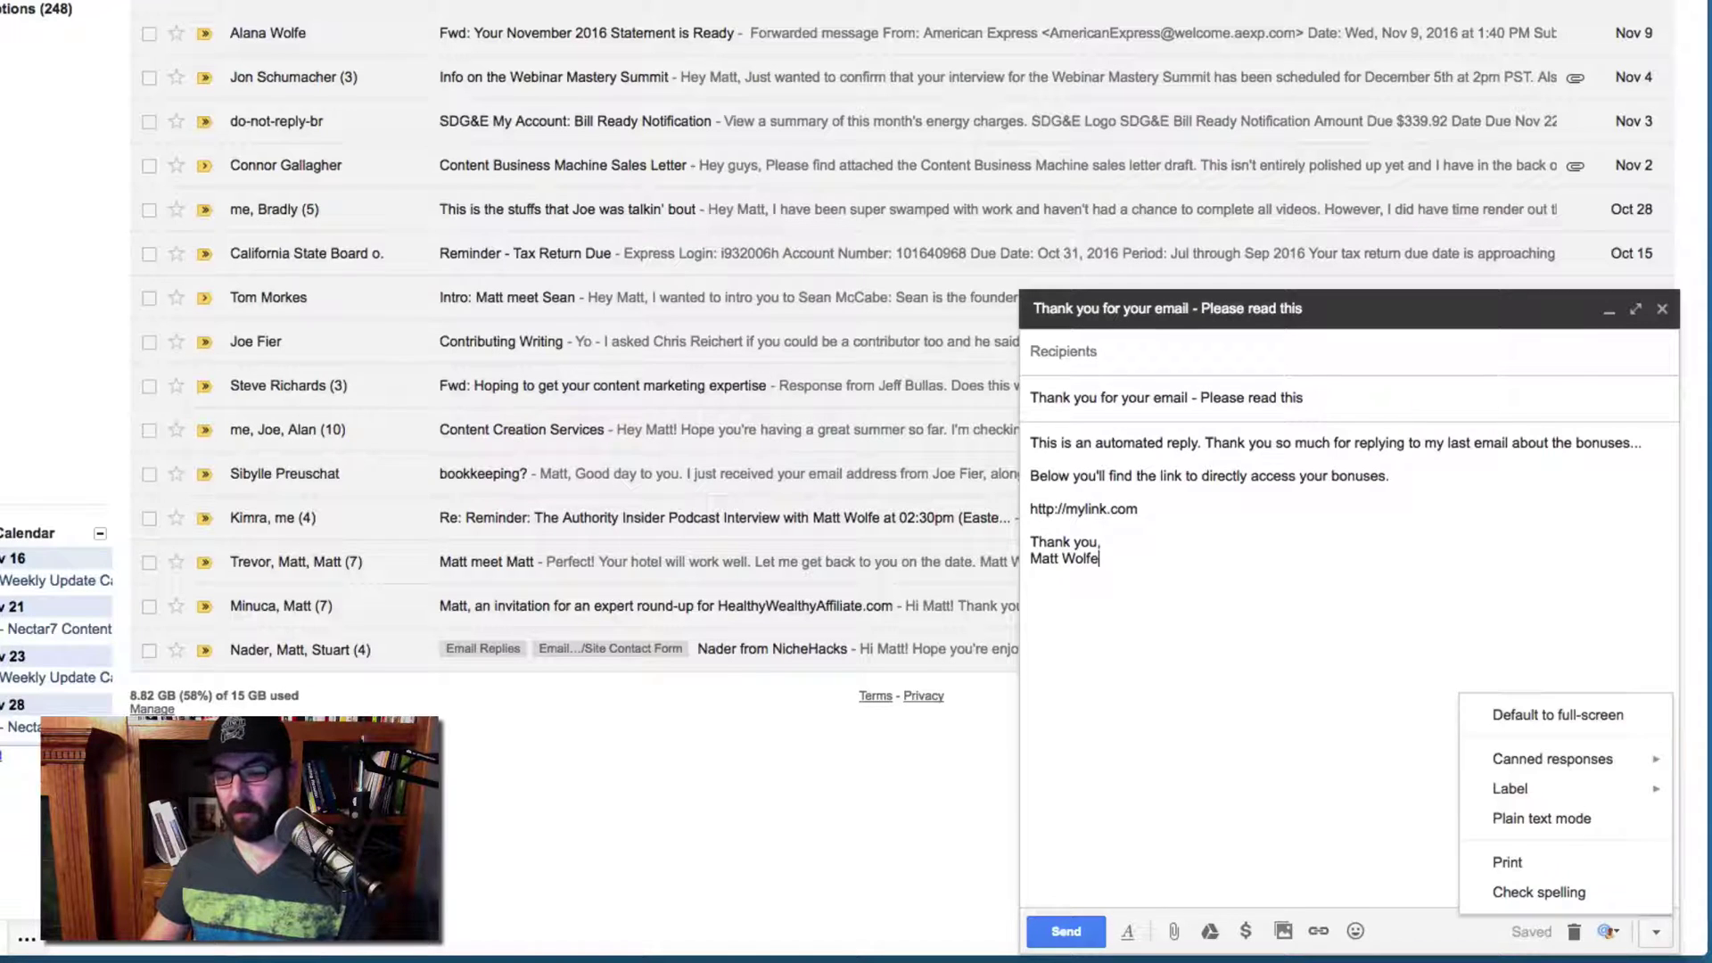
pyautogui.moveTo(1574, 766)
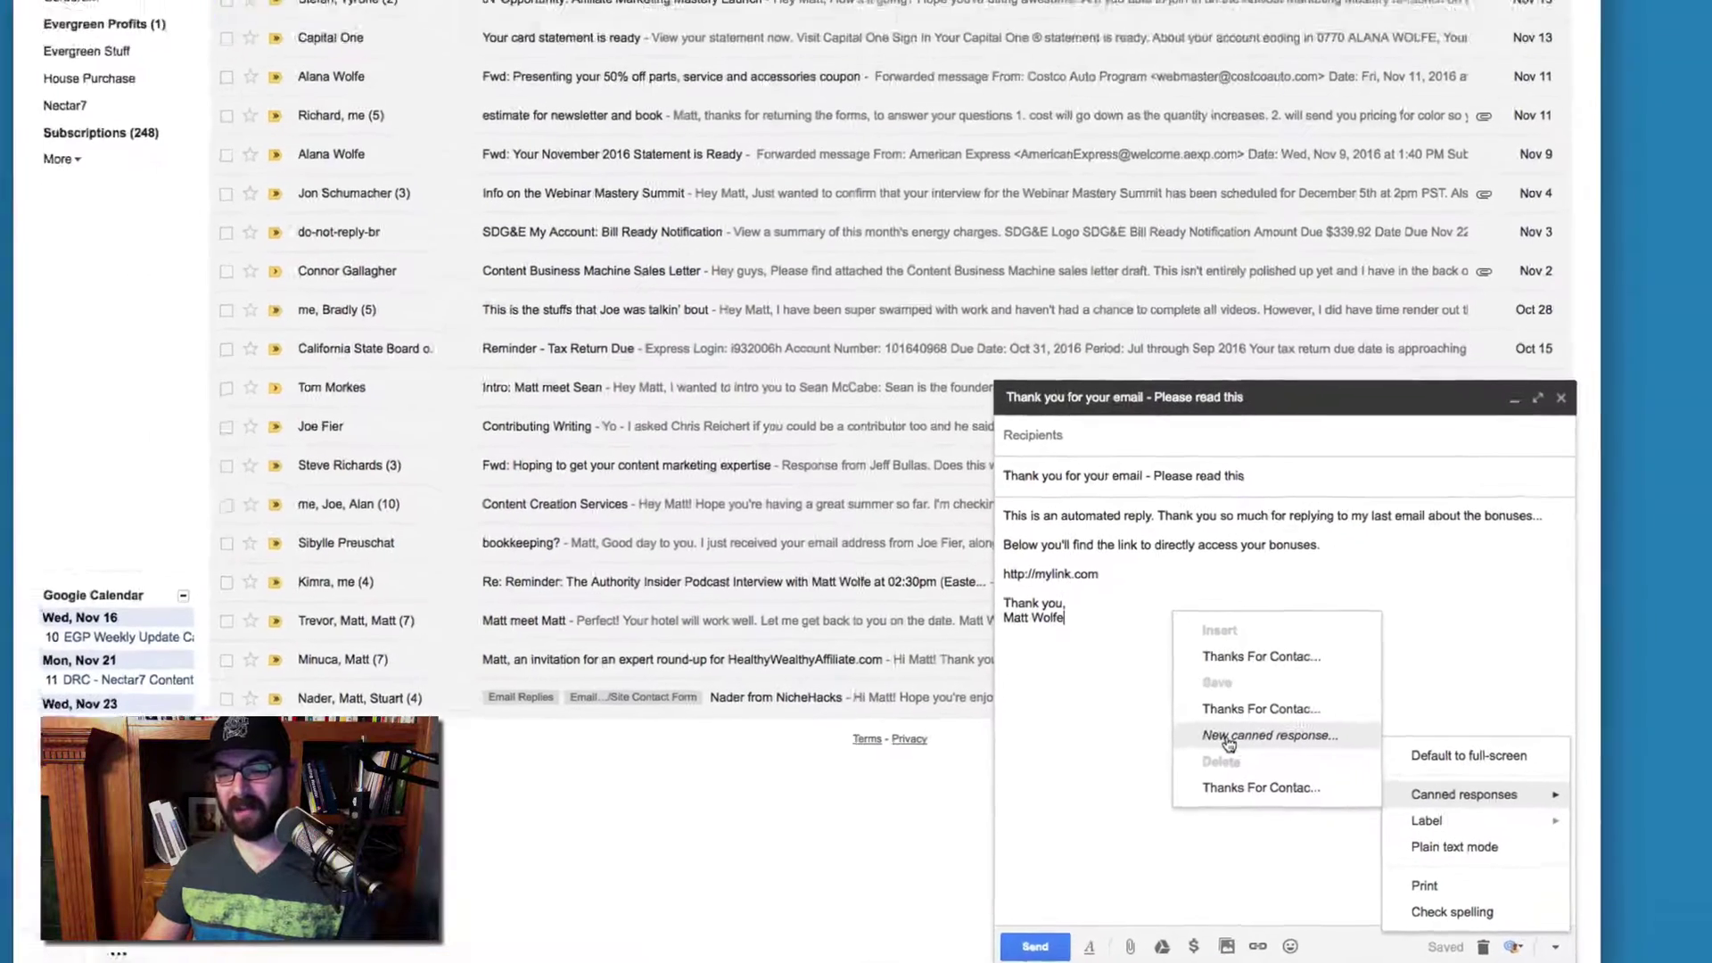
pyautogui.click(1292, 692)
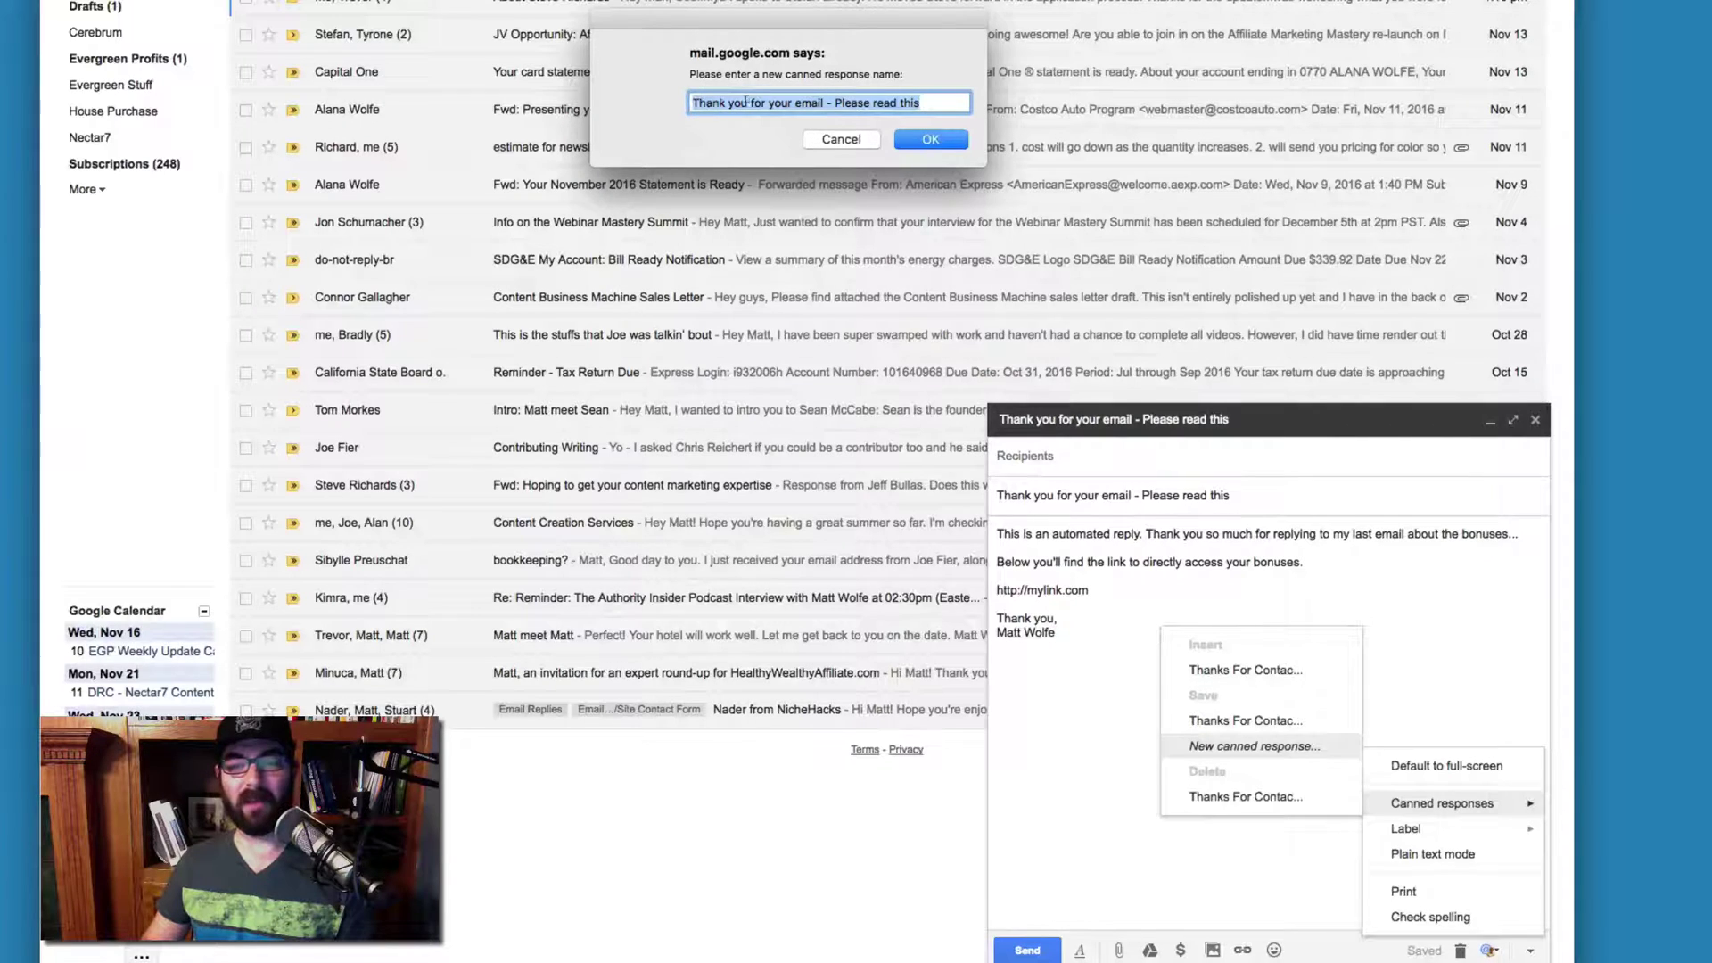
pyautogui.click(929, 140)
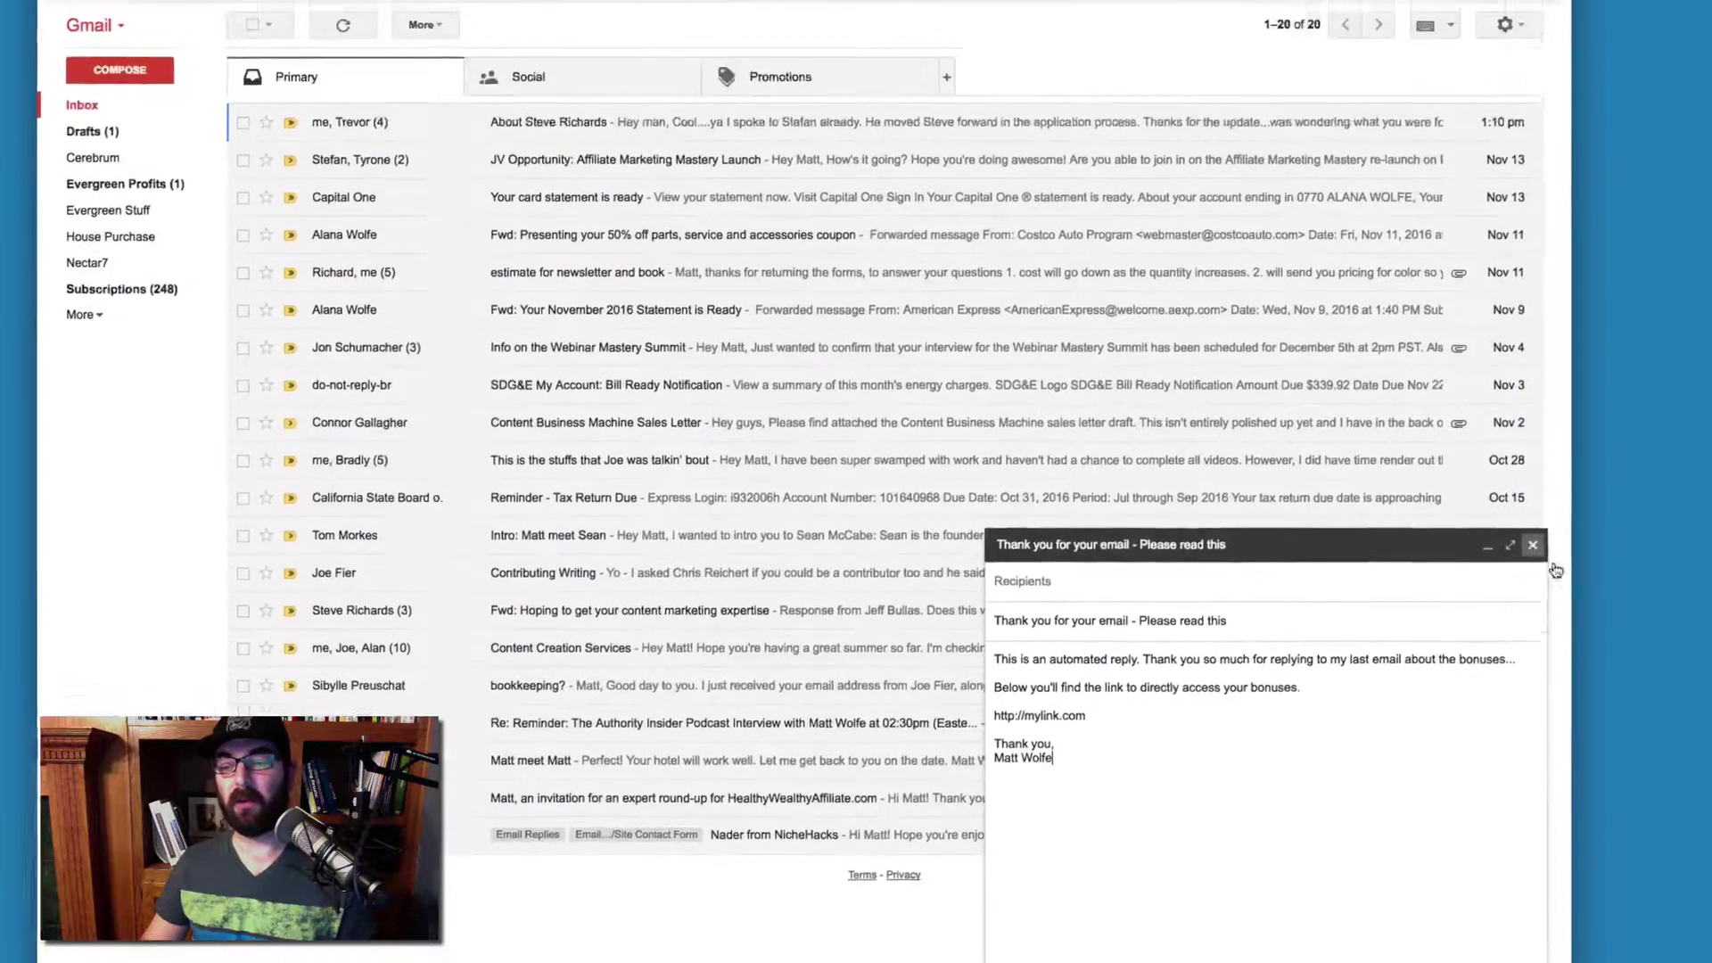
pyautogui.click(1534, 419)
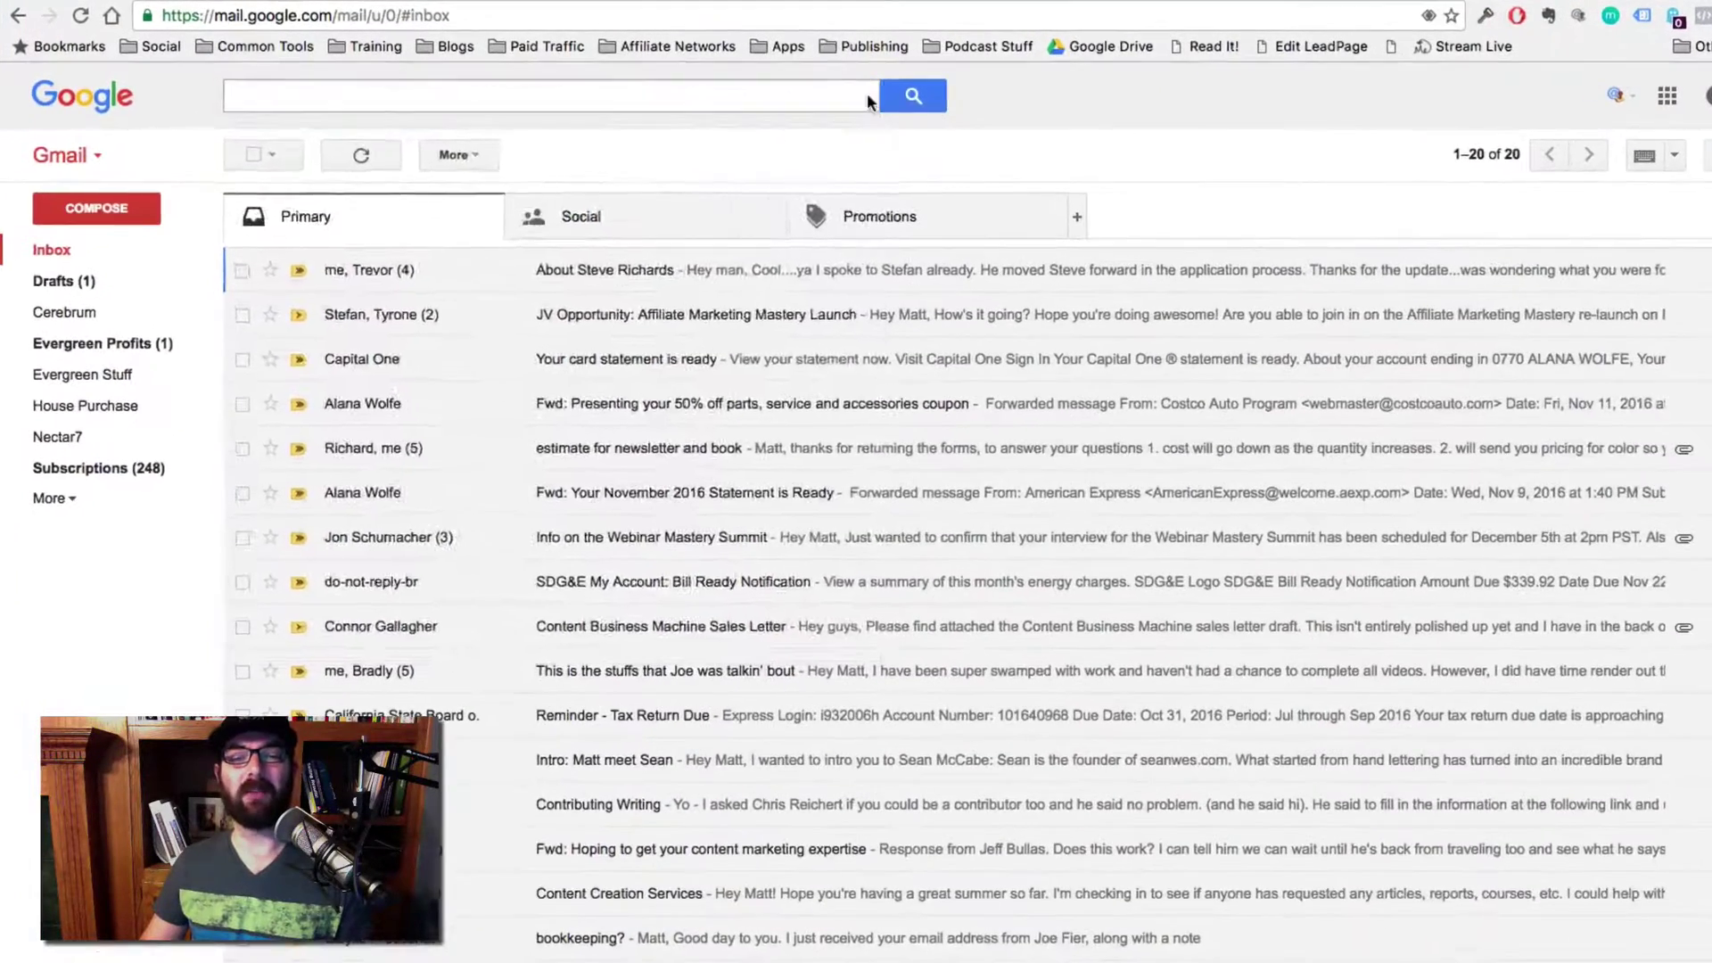
# Search by subject 'Send me the bonuses' using the advanced search options.
pyautogui.click(769, 83)
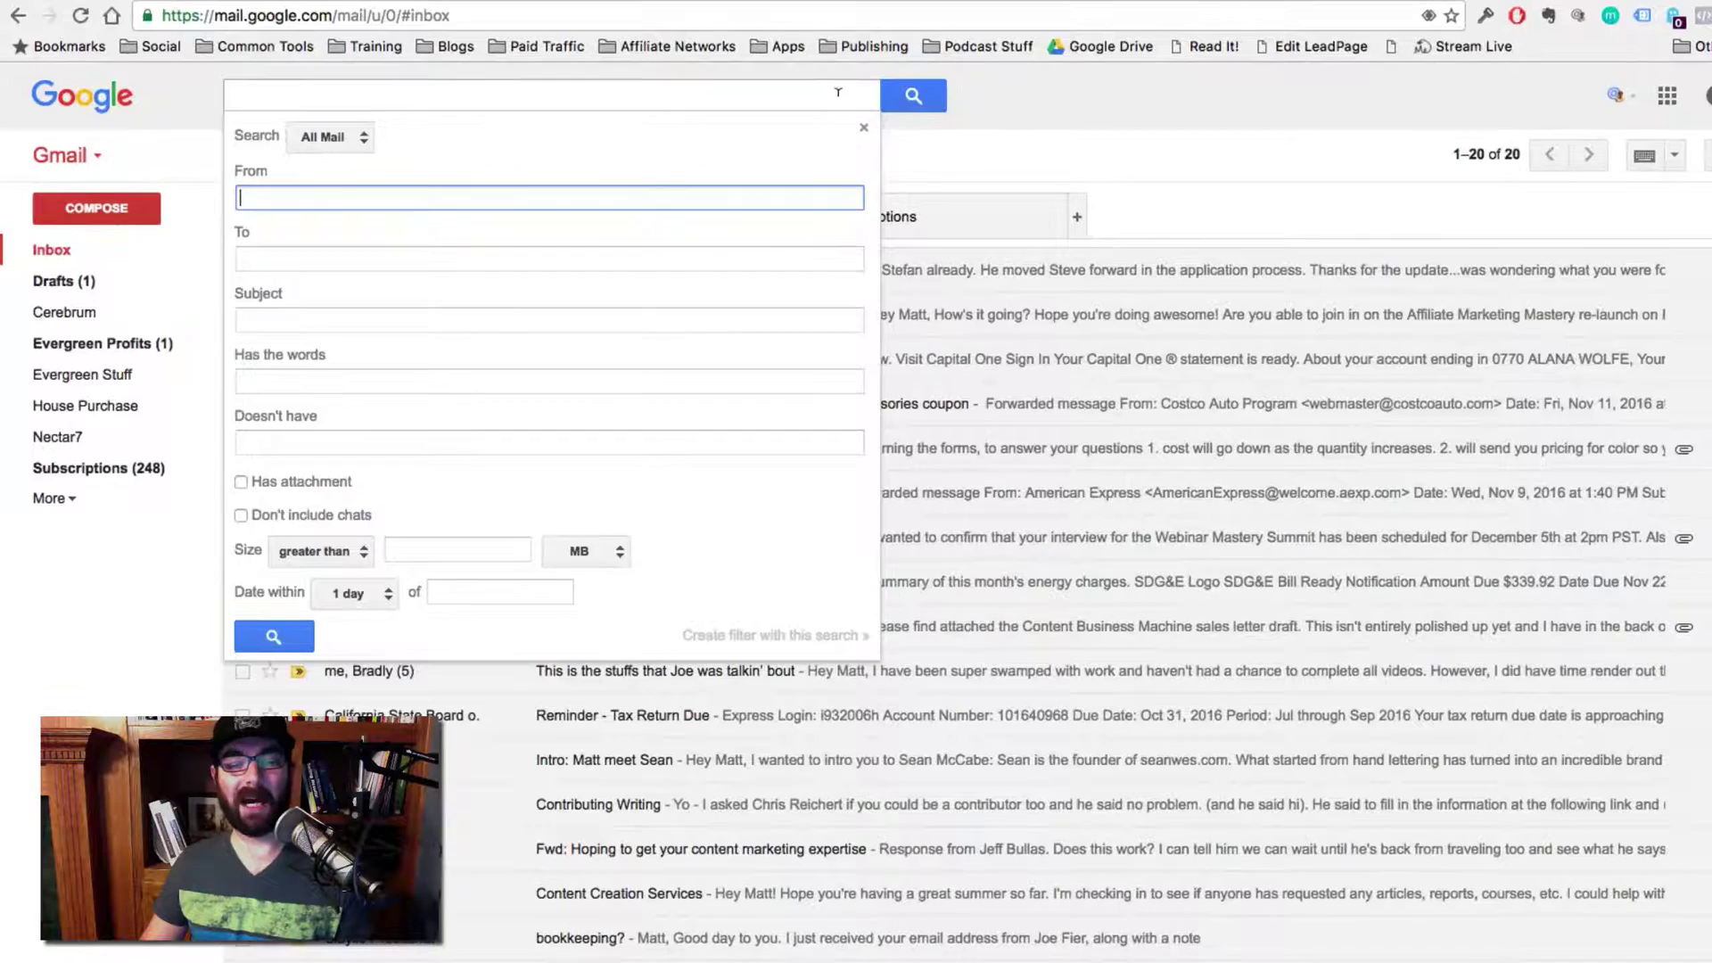
pyautogui.press('Tab')
pyautogui.press('Tab')
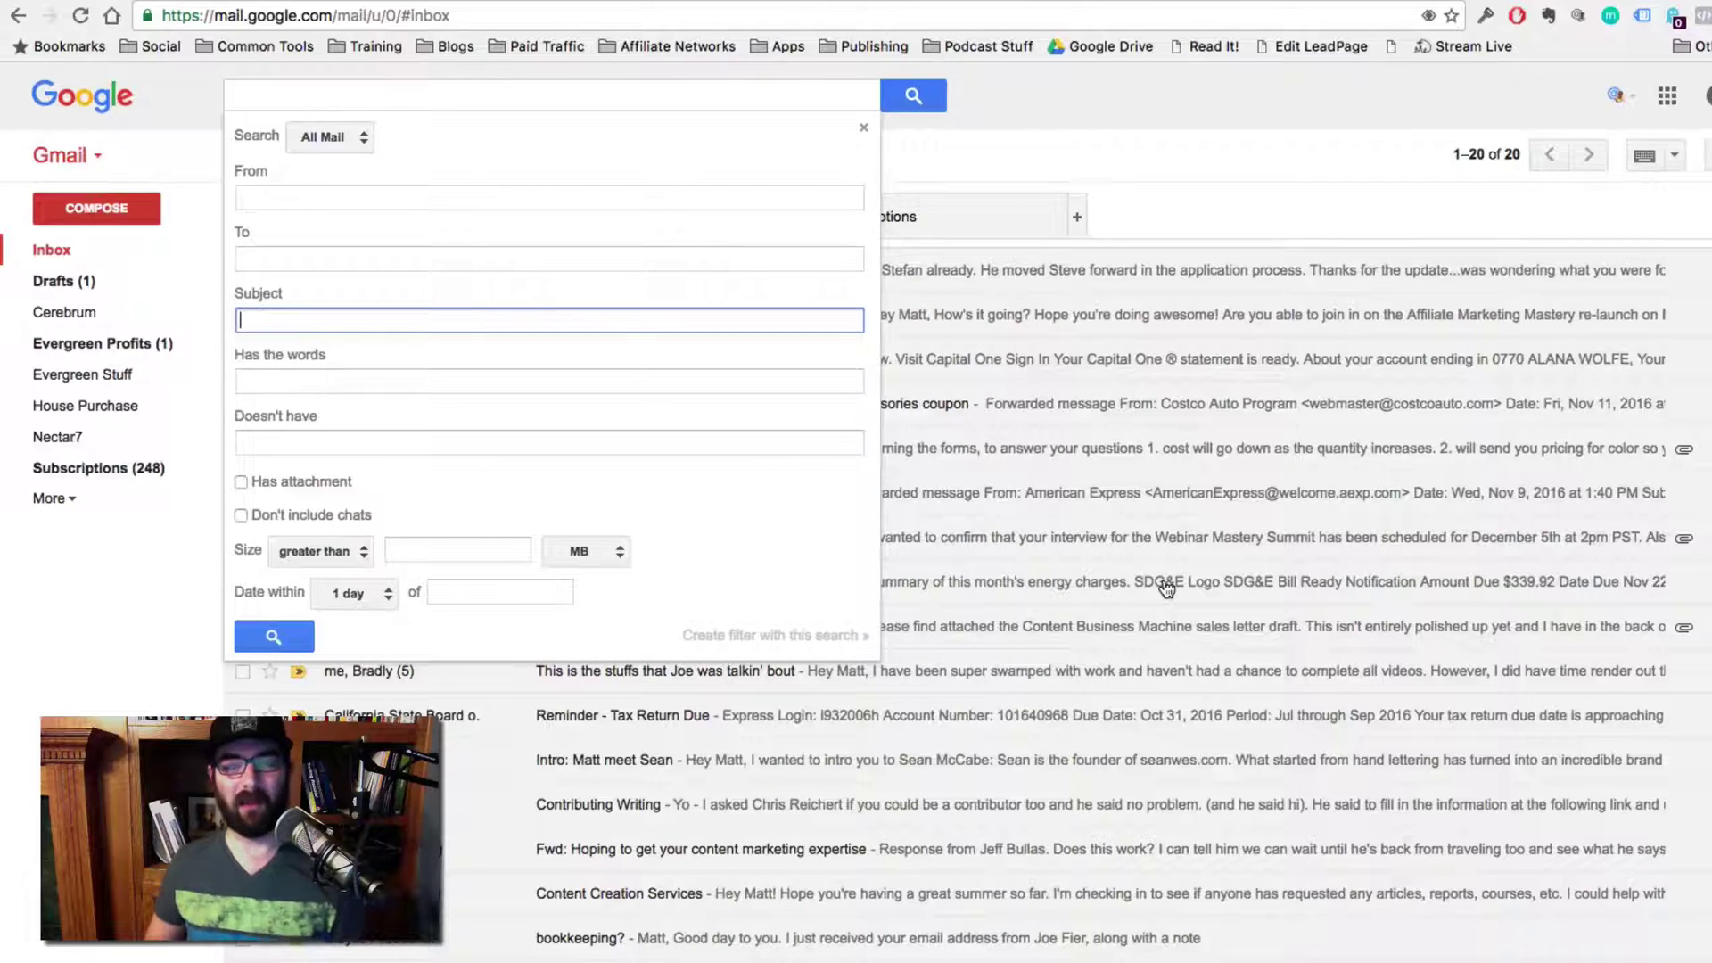
pyautogui.write('Se')
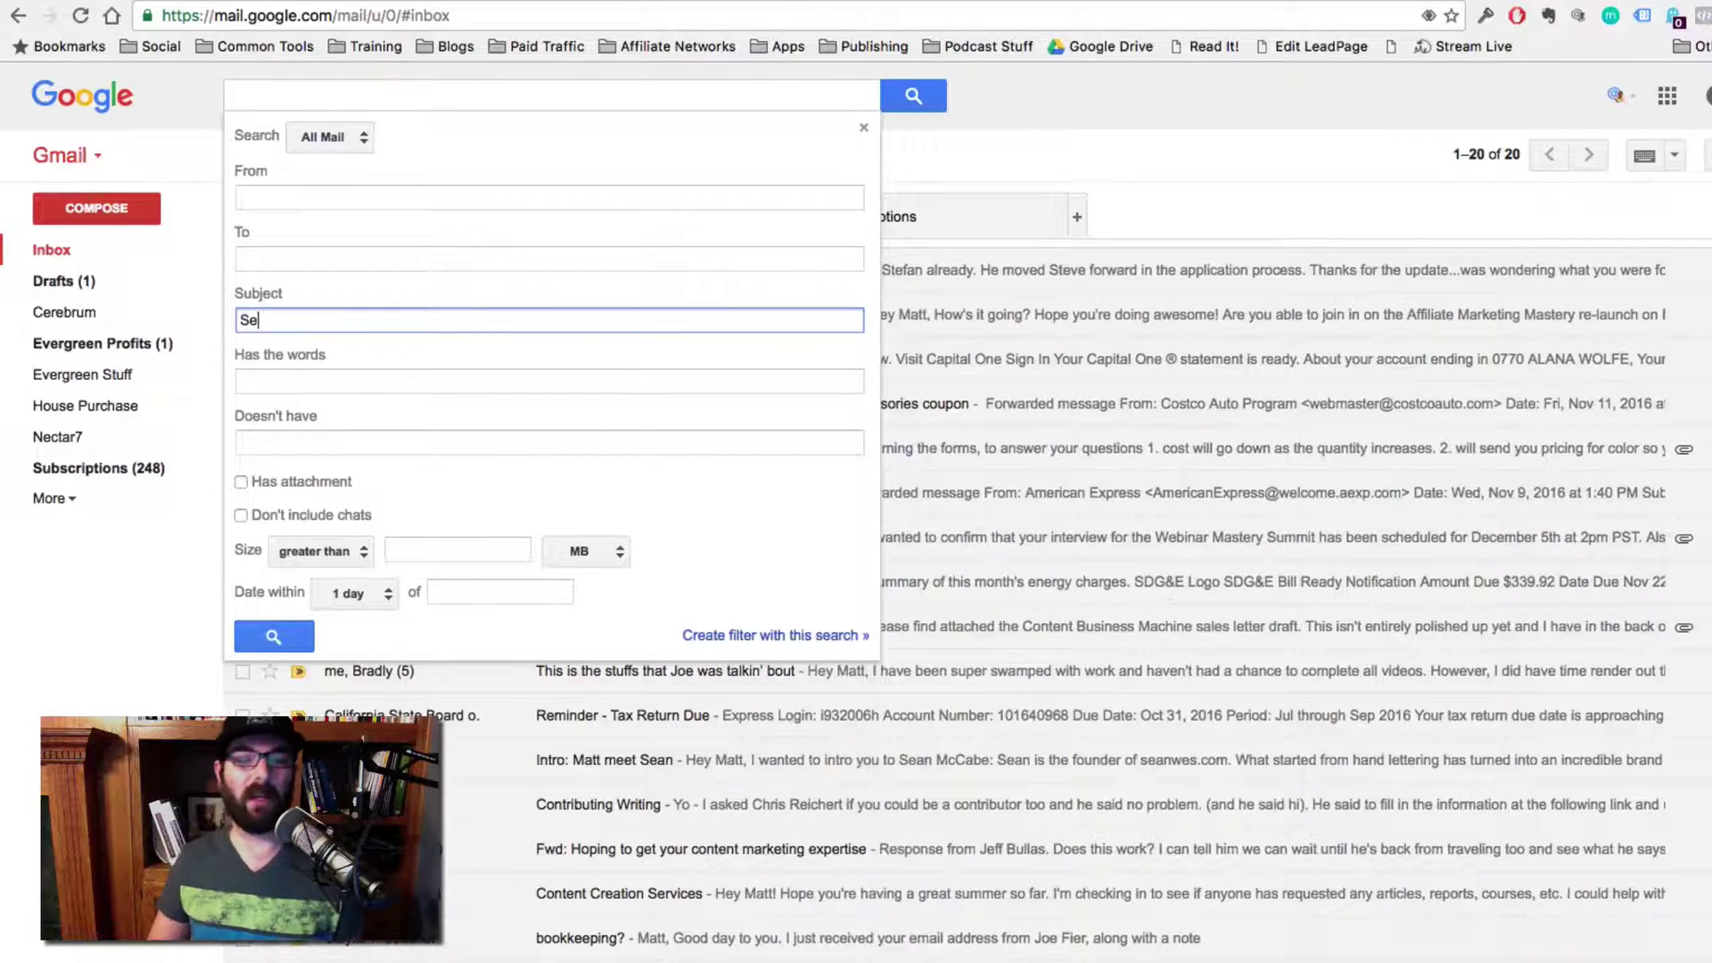
pyautogui.write('nd me the bonus')
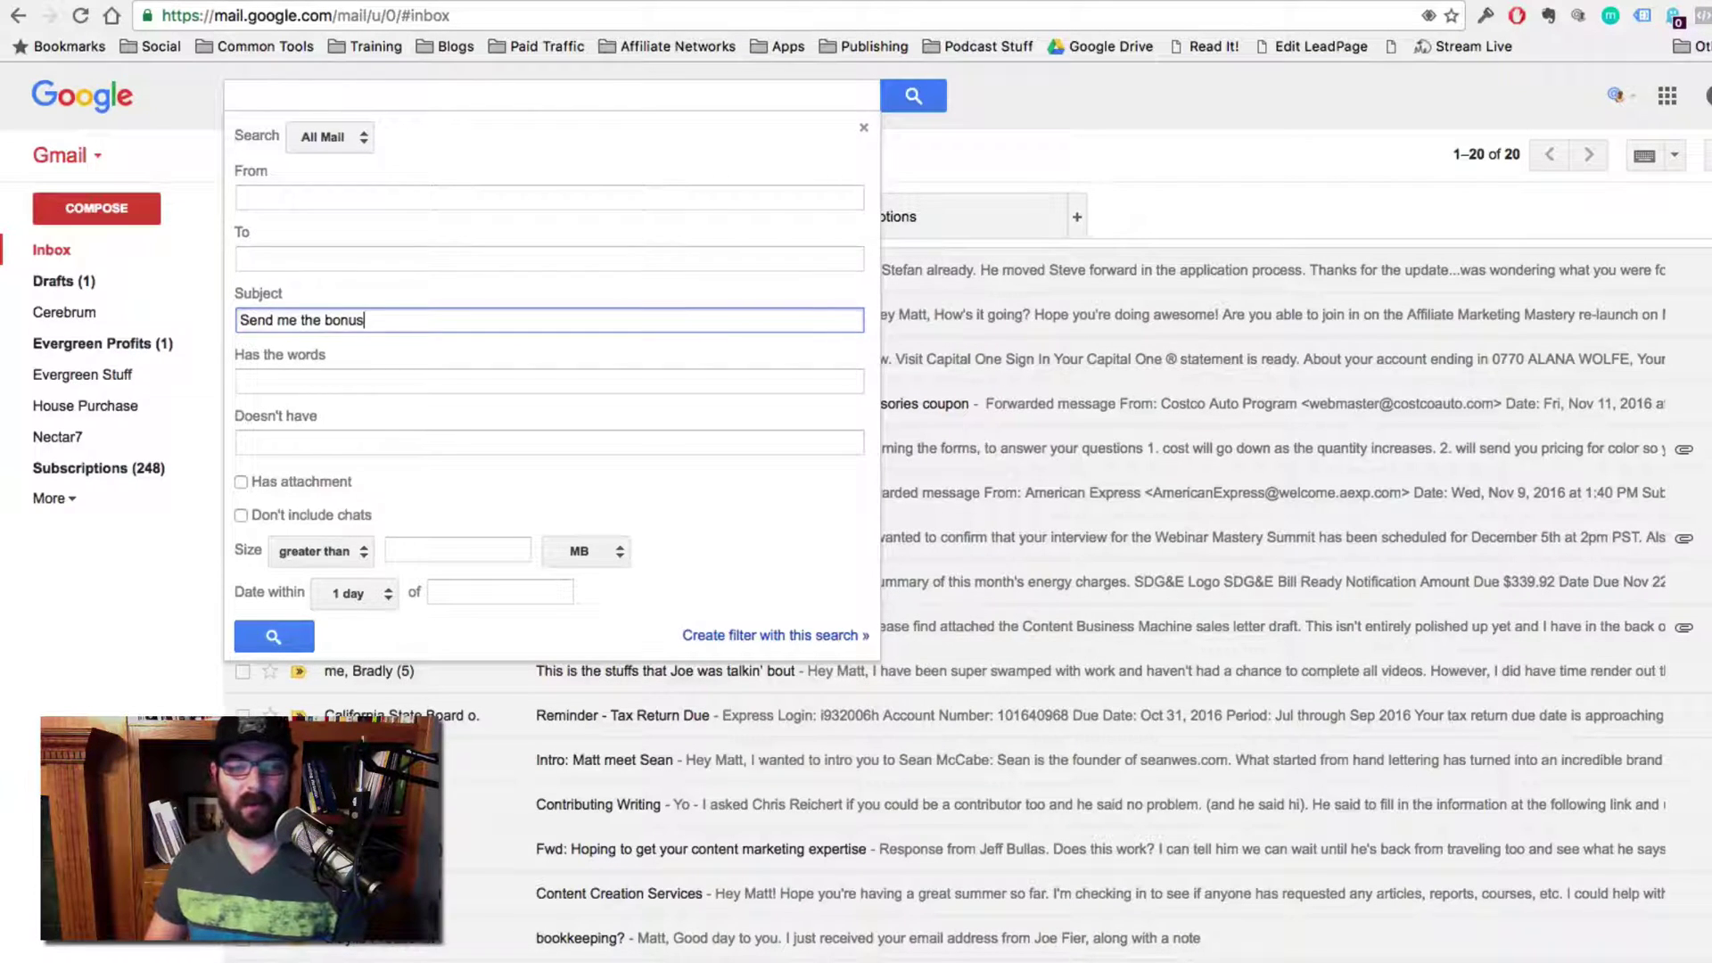
pyautogui.write('es')
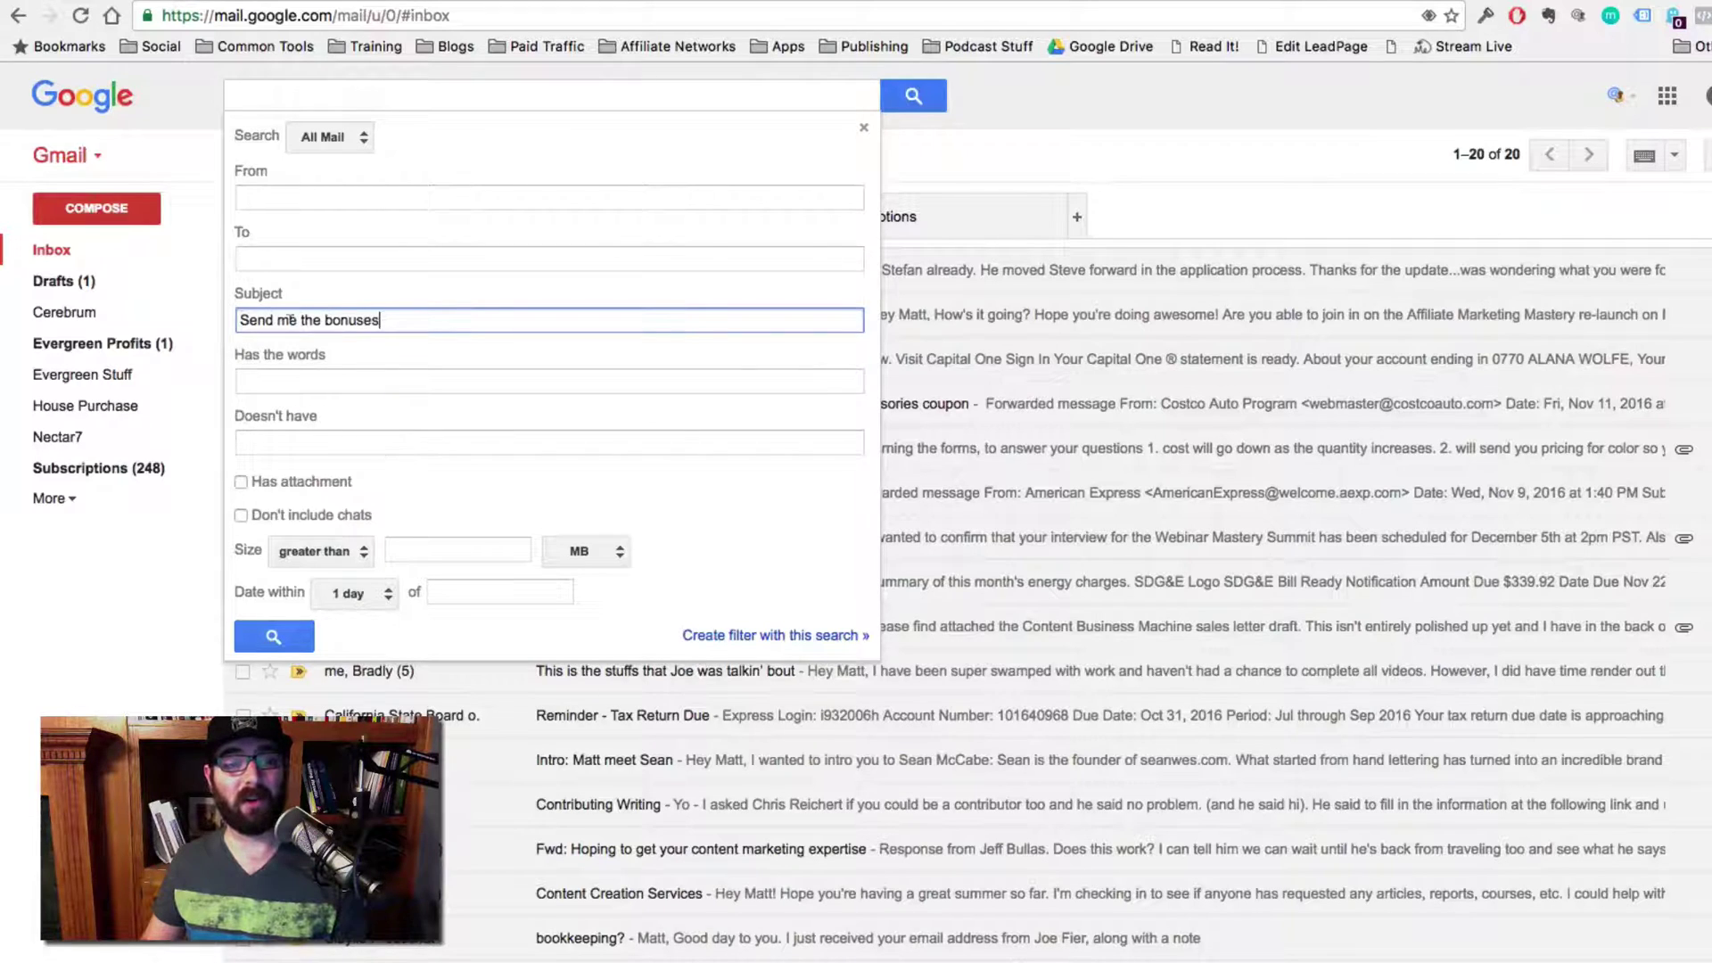
# Create a filter from this search that sends the 'Thank you for your email - Please read this' canned response.
pyautogui.click(778, 636)
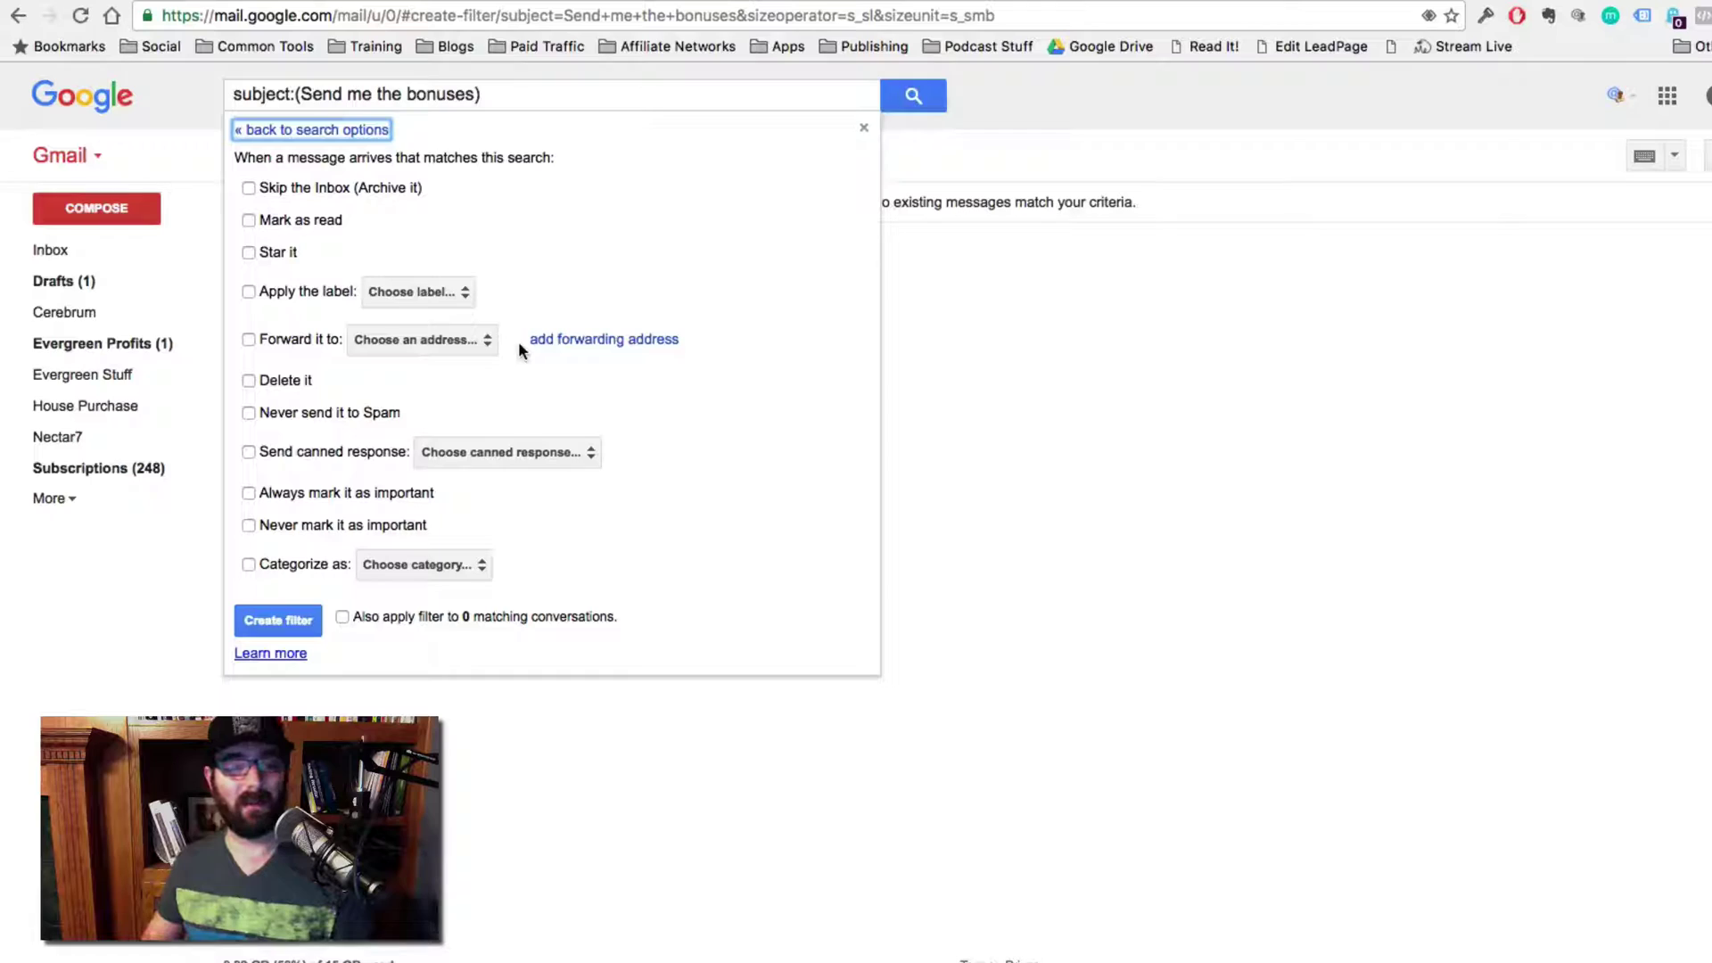
pyautogui.click(251, 453)
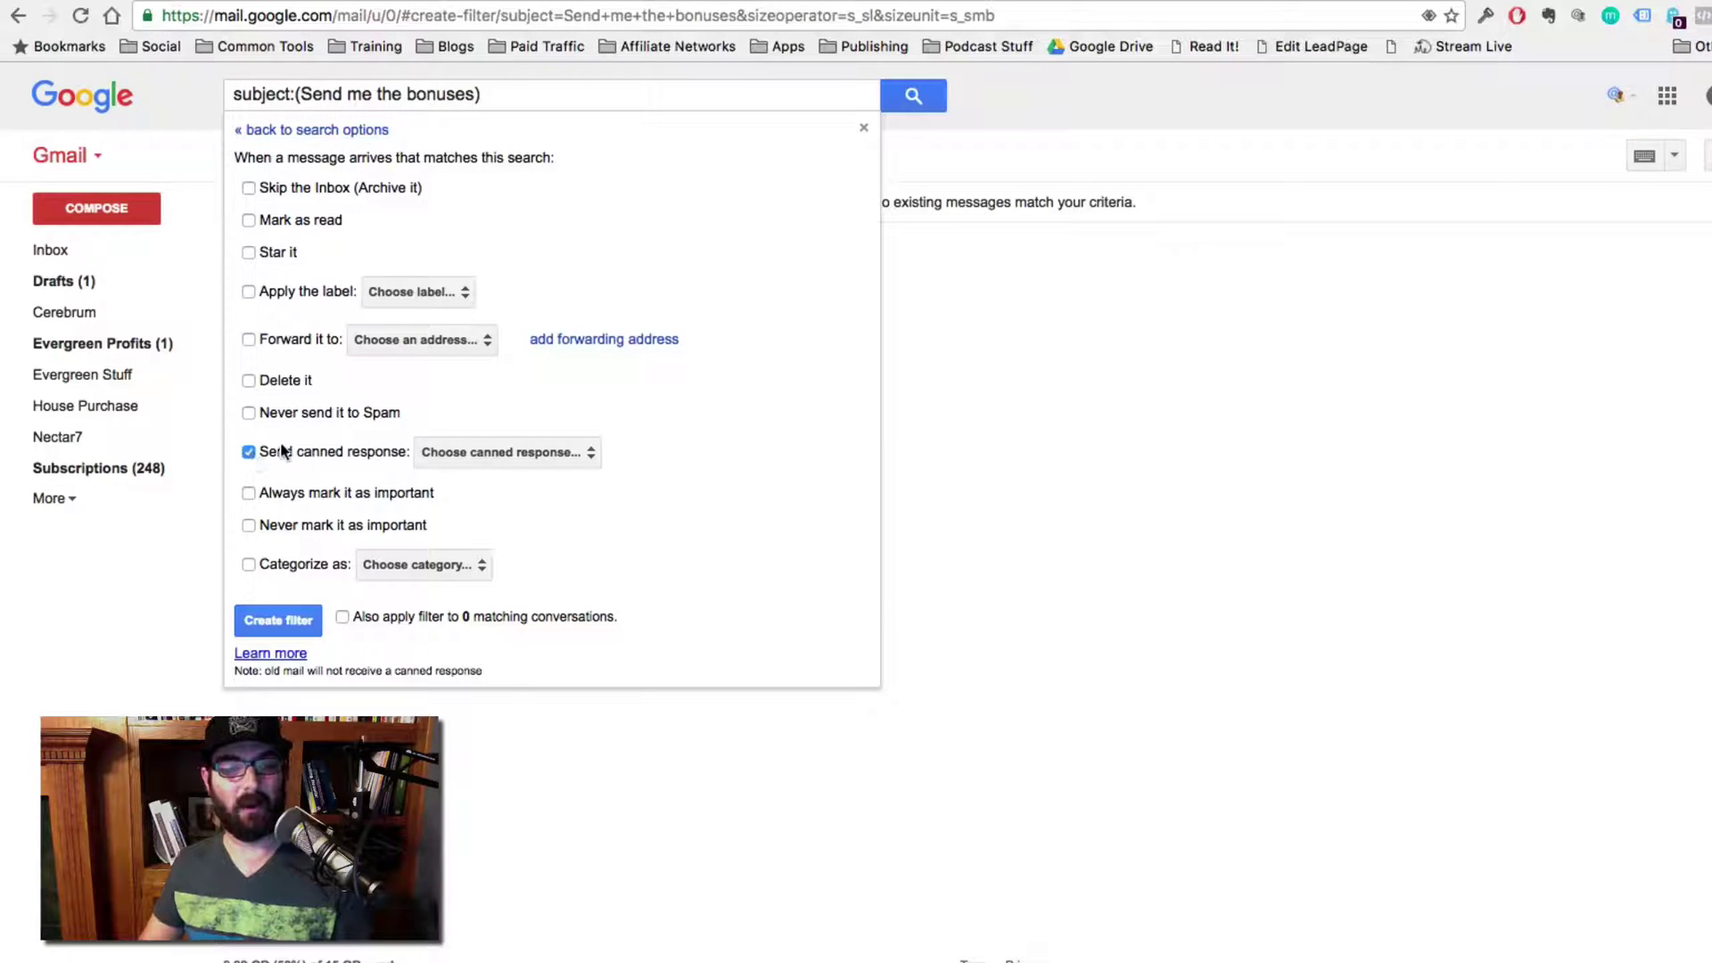
pyautogui.click(551, 456)
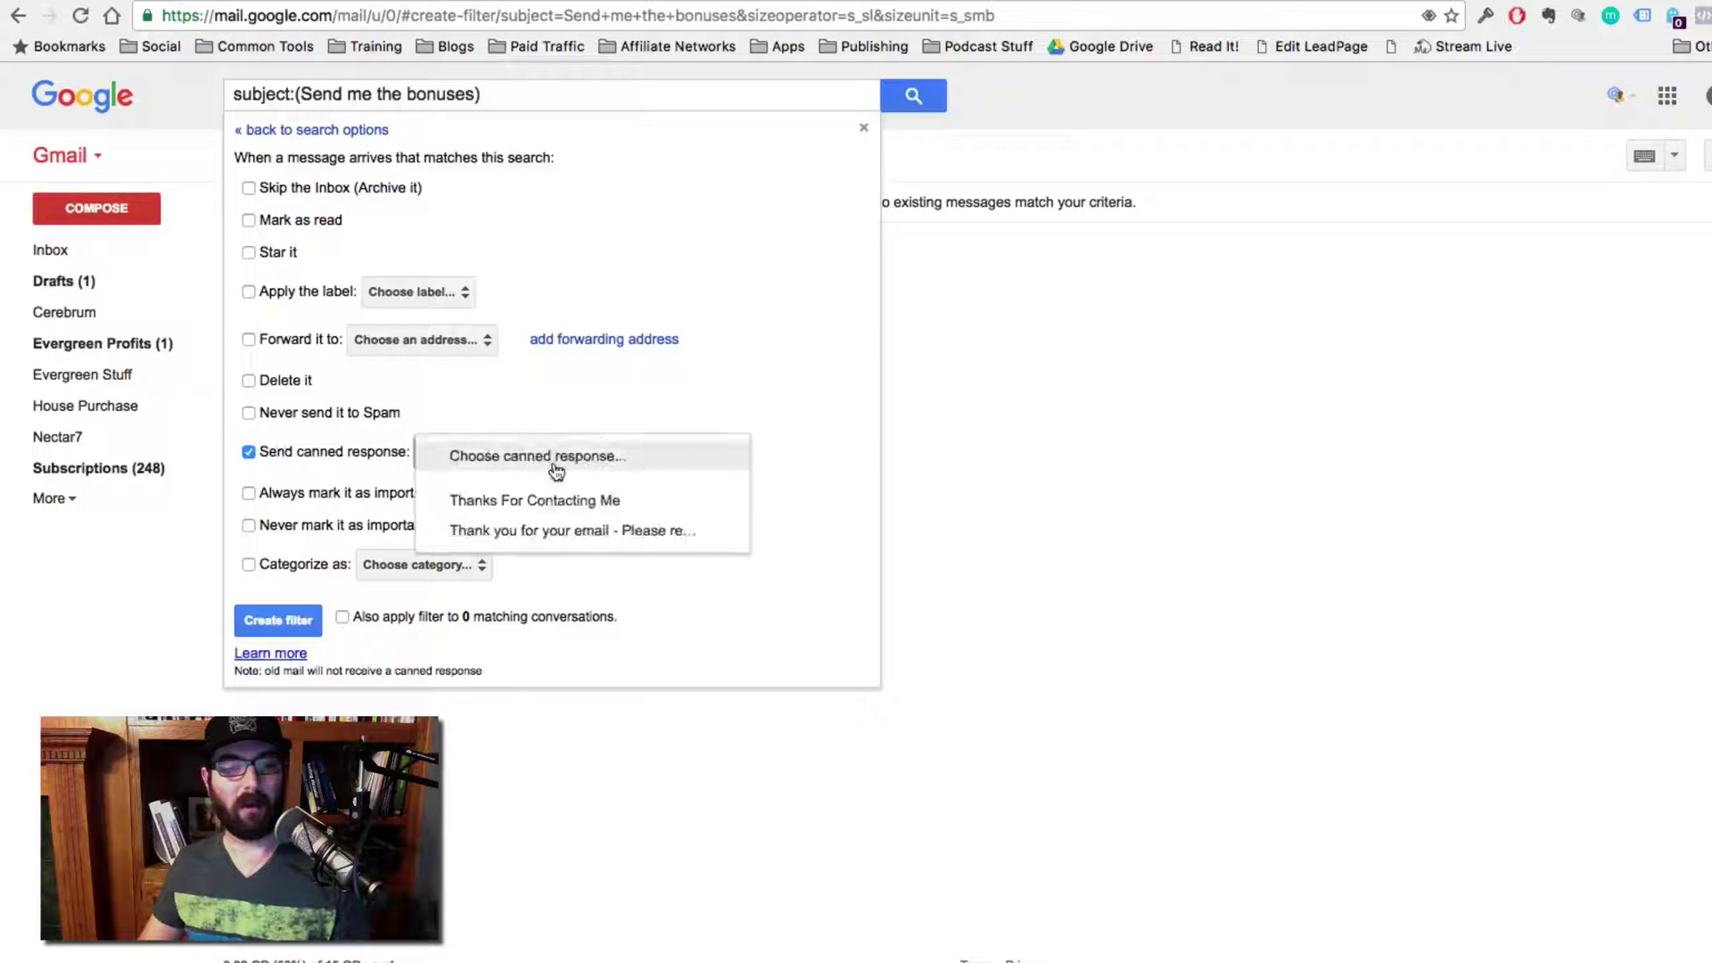
pyautogui.click(564, 530)
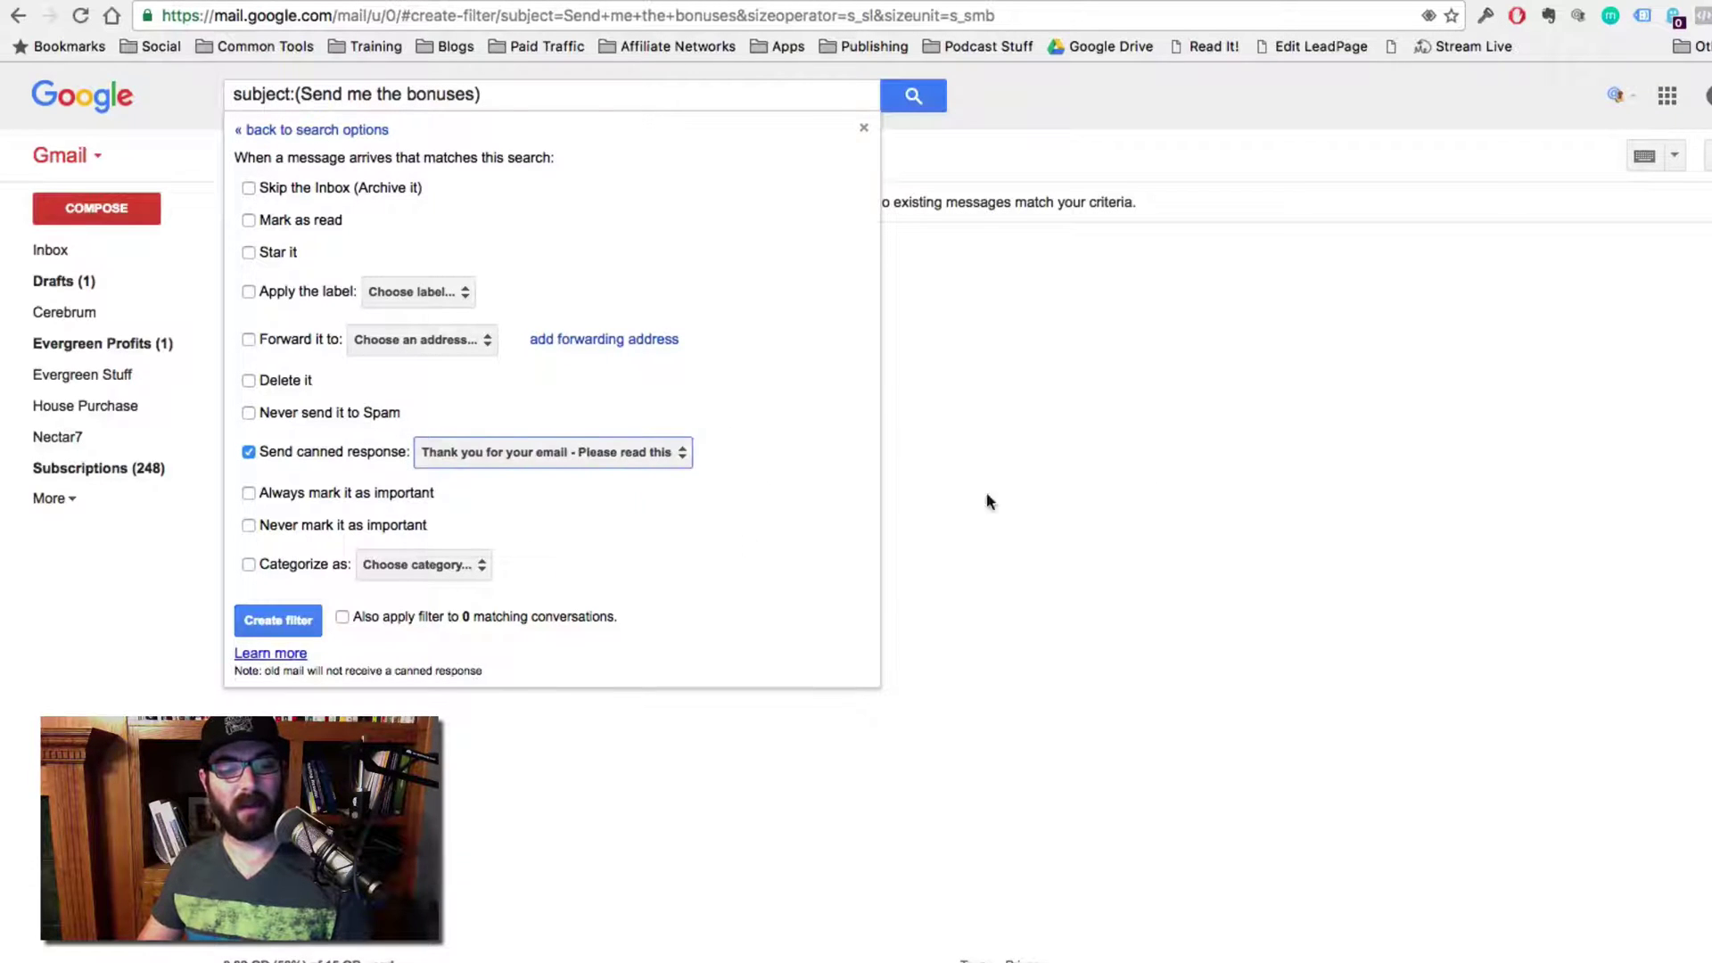
pyautogui.click(279, 620)
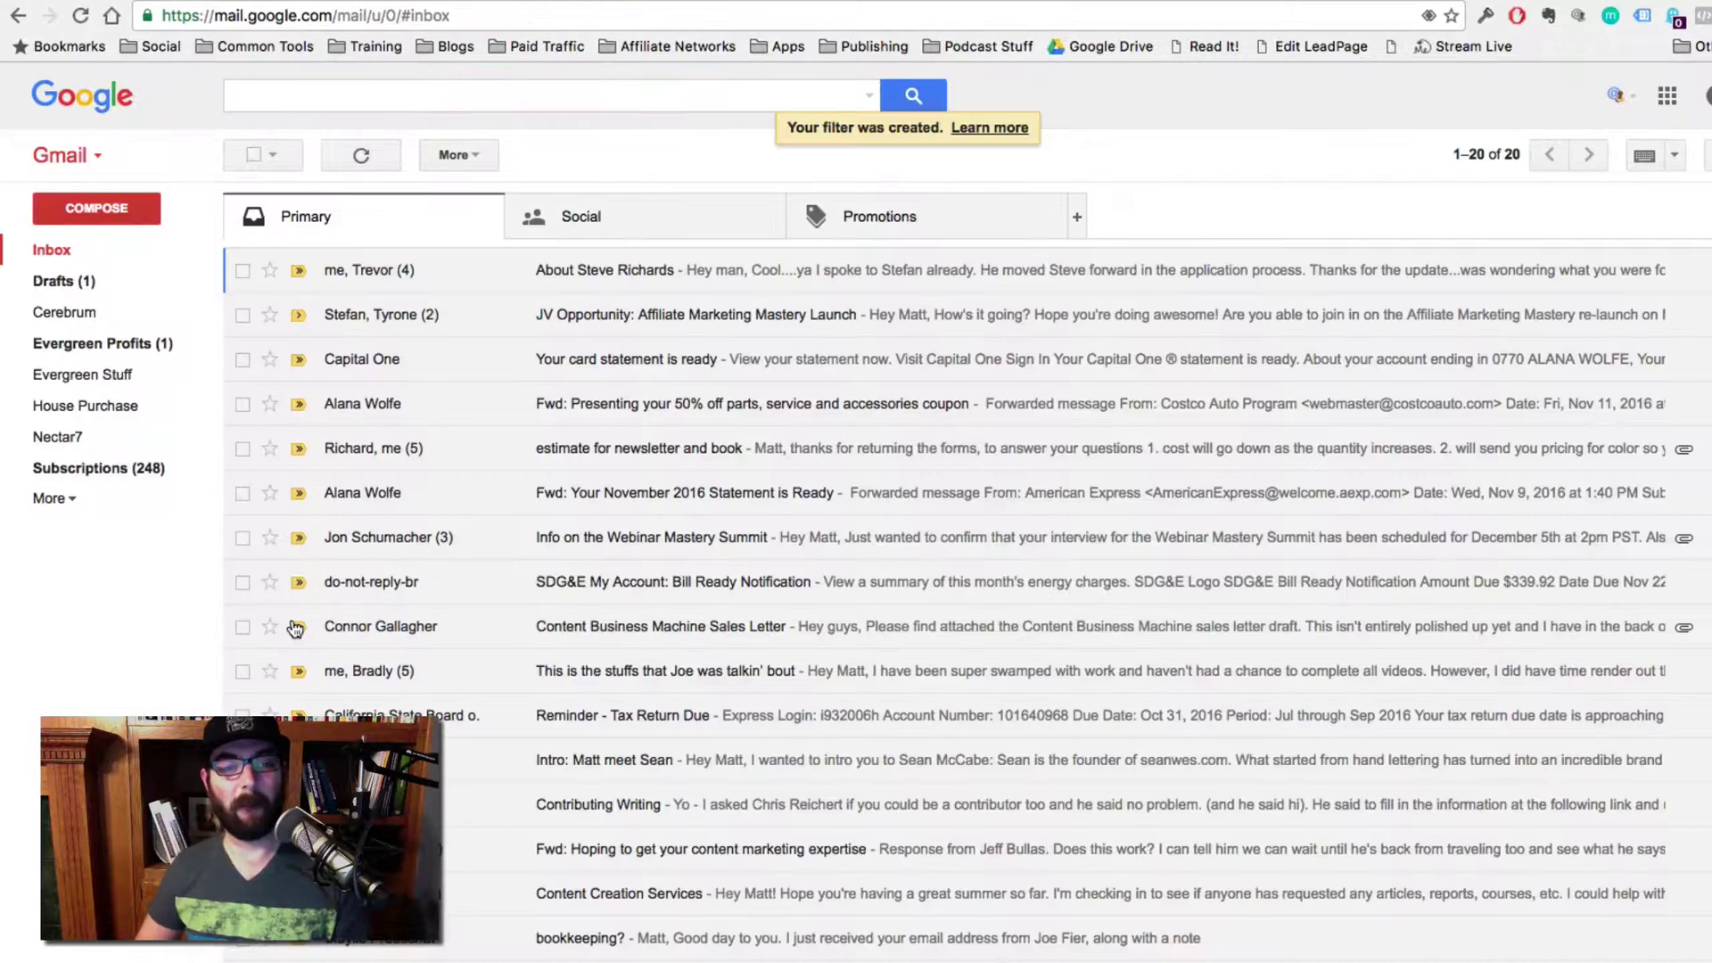